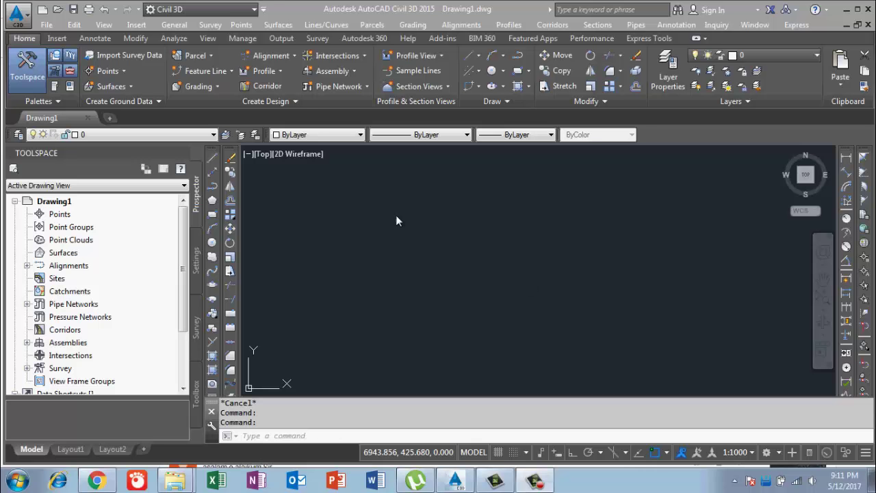
# Switch to Chrome and look through the YouTube comments, the channel's playlists and its home page.
pyautogui.click(87, 483)
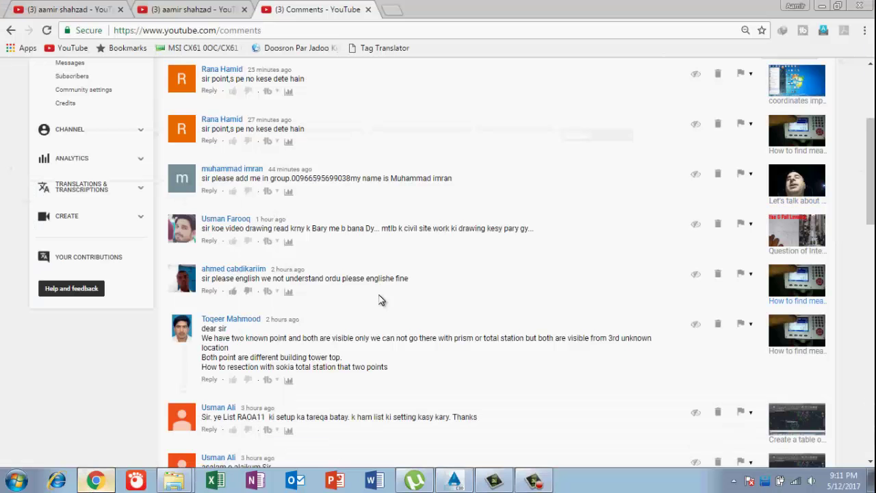
pyautogui.click(205, 274)
pyautogui.click(191, 8)
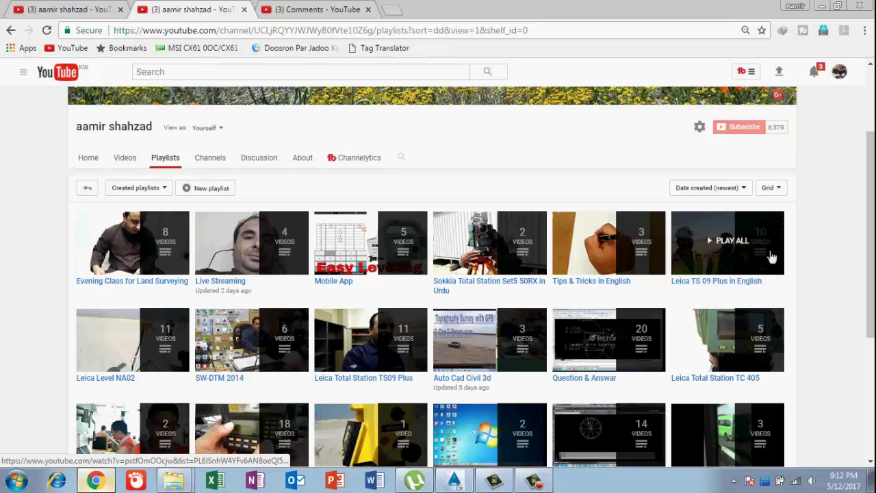
pyautogui.click(65, 8)
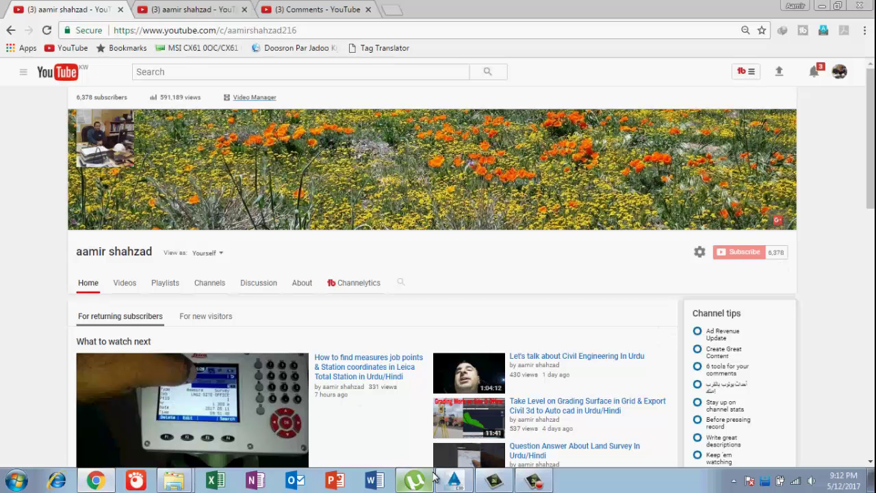
# Switch back to Civil 3D and open the Create Points tools.
pyautogui.click(454, 479)
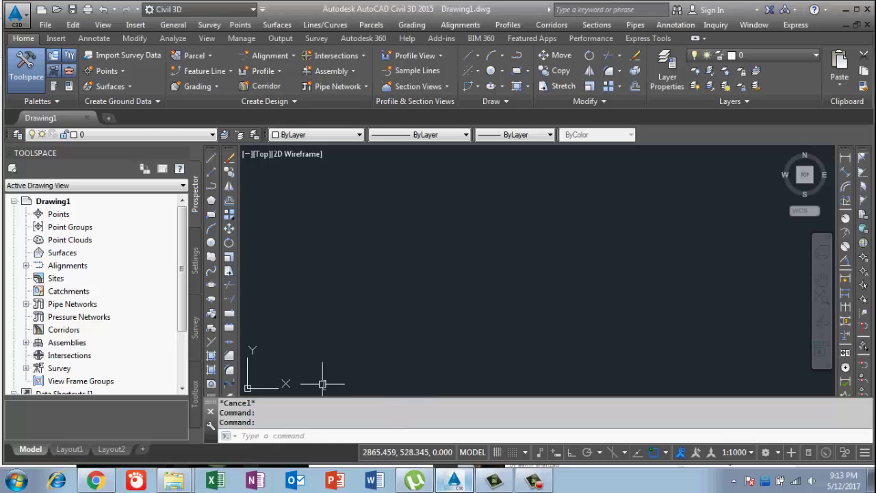
pyautogui.click(123, 71)
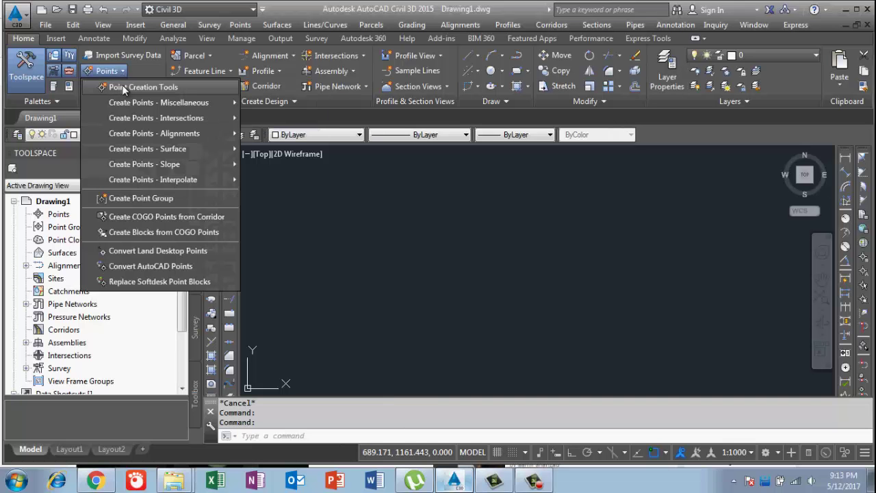
pyautogui.moveTo(126, 101)
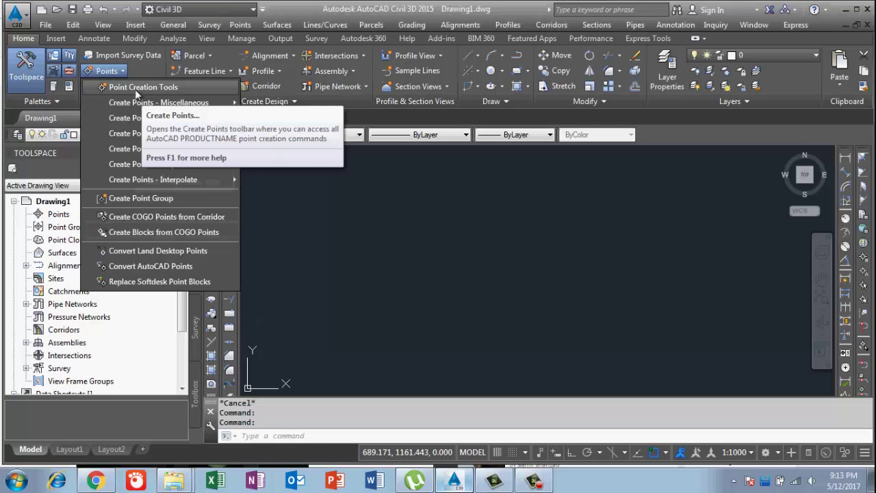
pyautogui.click(137, 89)
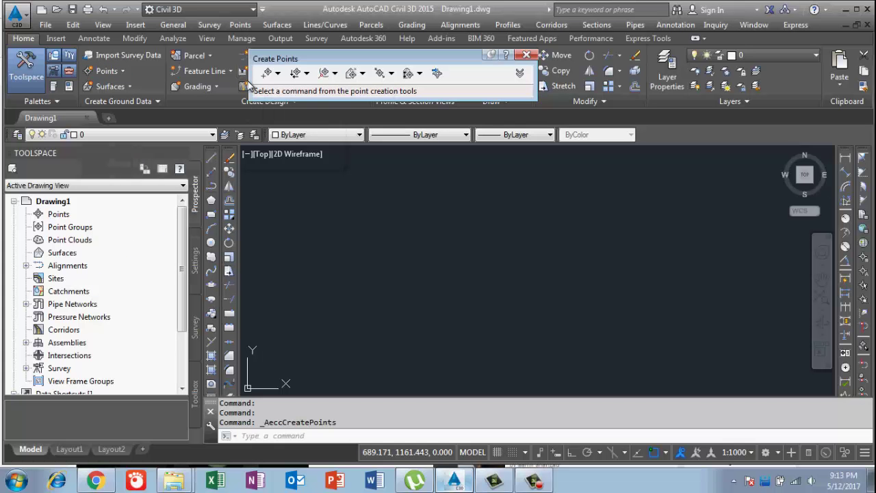
# Look through the miscellaneous, intersection, alignment and surface methods offered for creating points.
pyautogui.click(278, 73)
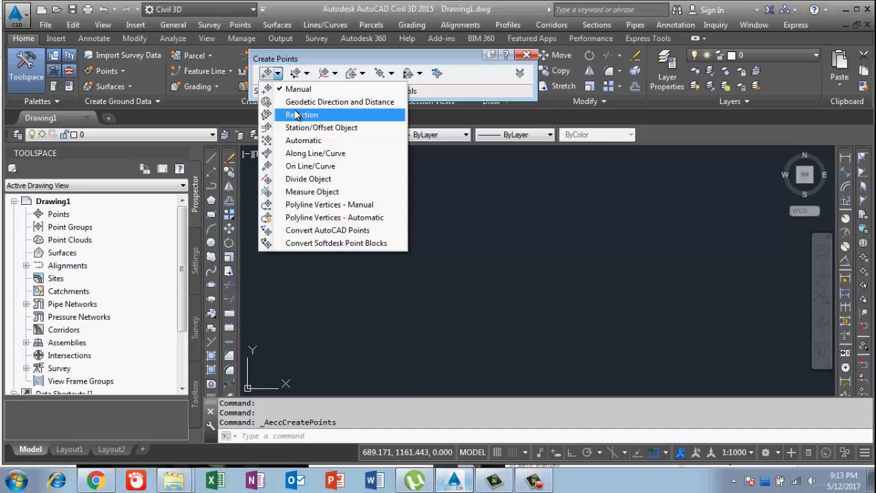
pyautogui.click(307, 75)
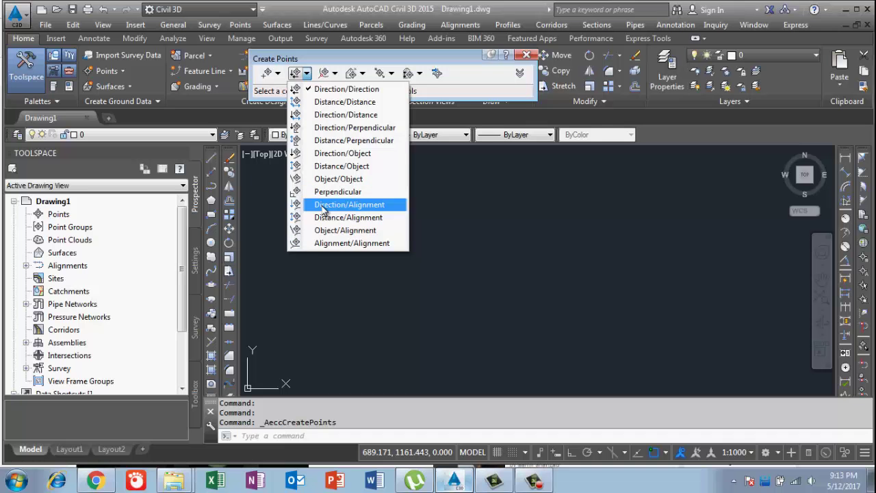
pyautogui.click(335, 74)
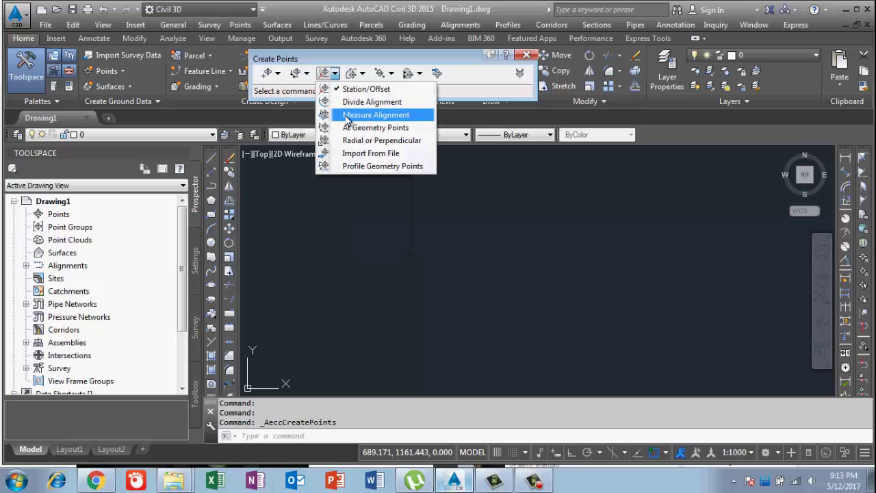
pyautogui.click(363, 74)
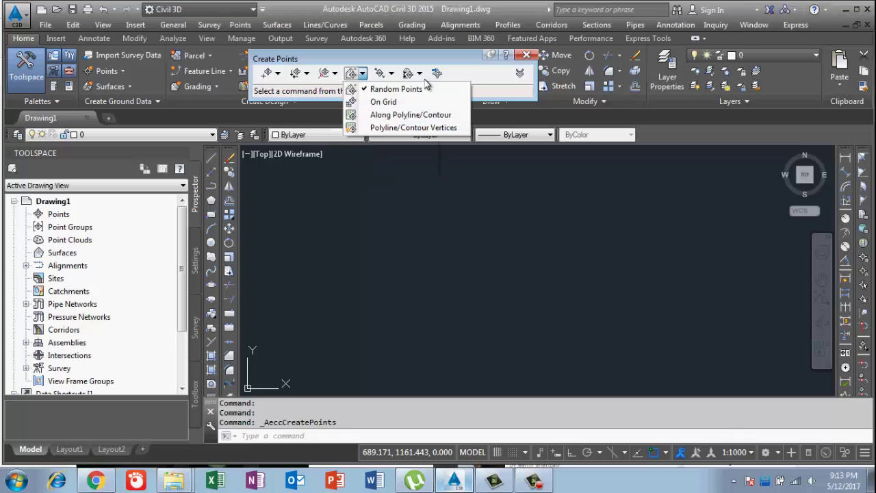
pyautogui.click(476, 89)
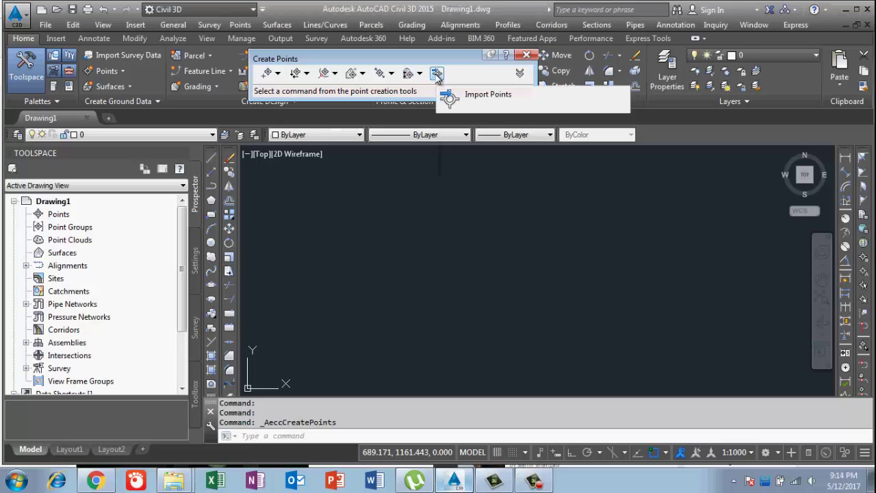
# Create one point manually at about N 4224.27 m, E 2882.59 m with description GL and elevation 100.
pyautogui.click(267, 73)
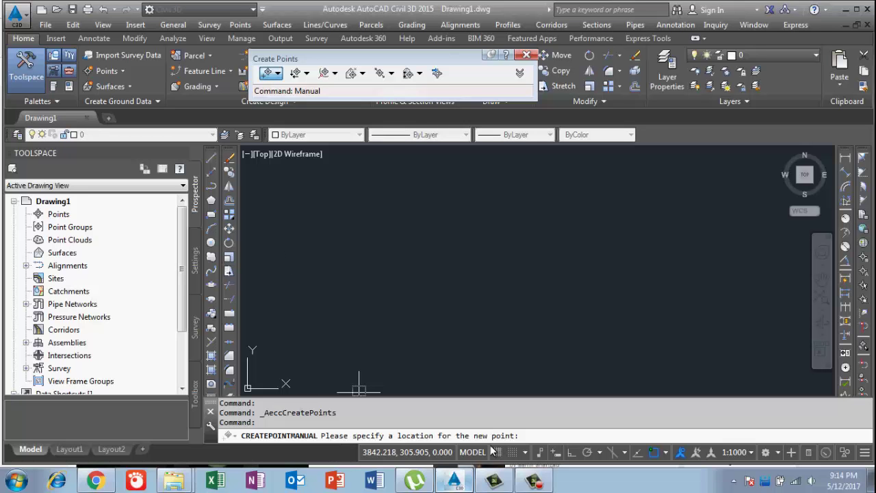
pyautogui.click(323, 244)
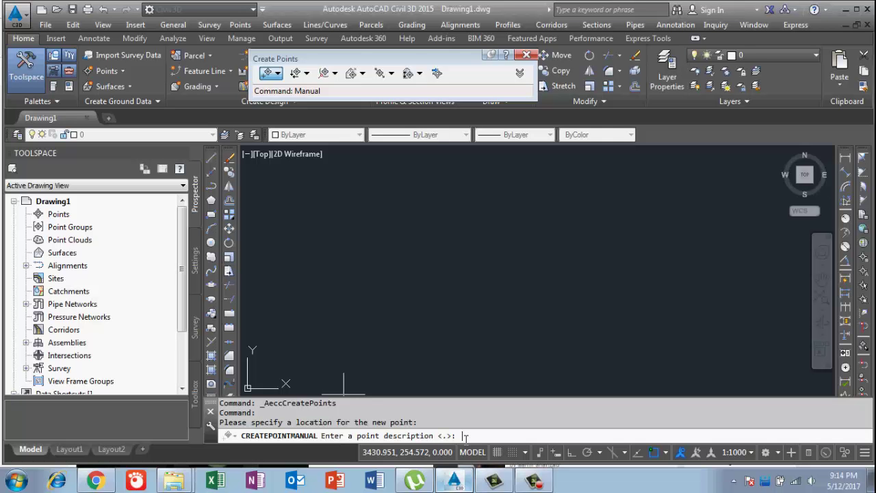
pyautogui.write('GL')
pyautogui.press('Return')
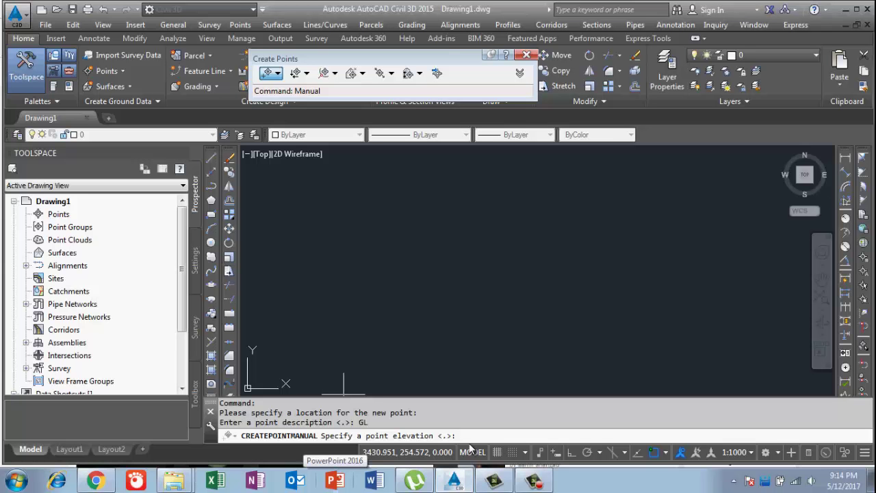
pyautogui.write('100')
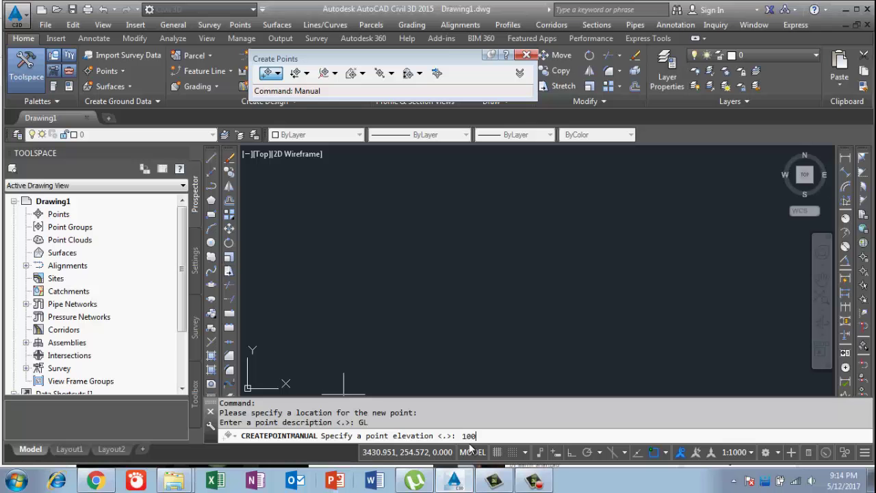
pyautogui.press('Return')
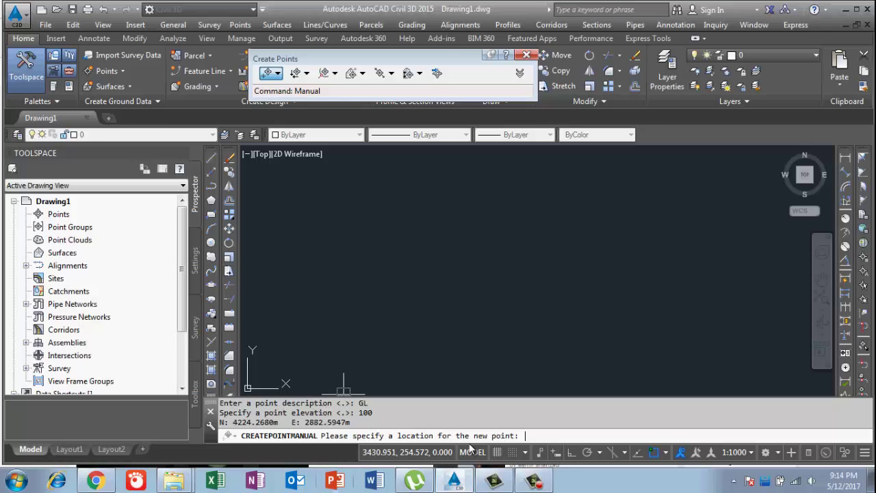
pyautogui.press('Escape')
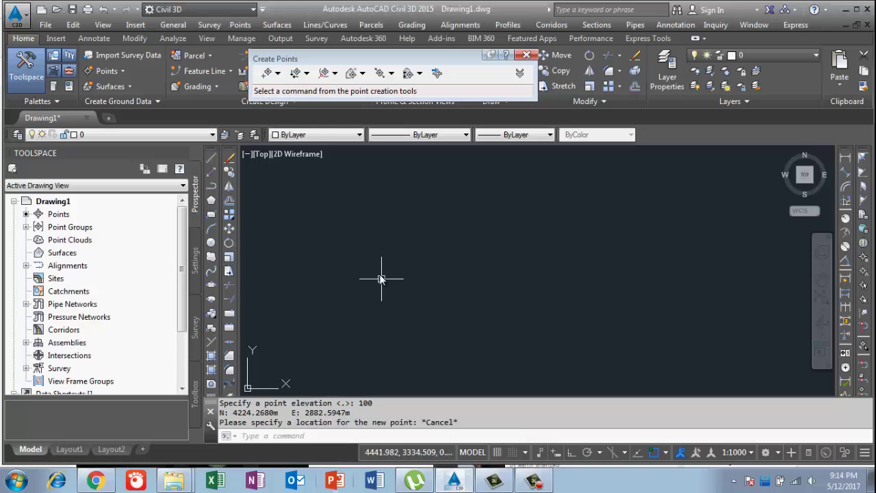
# Inspect the new COGO point's marker and its tooltip data in the drawing.
pyautogui.scroll(10, 328, 257)
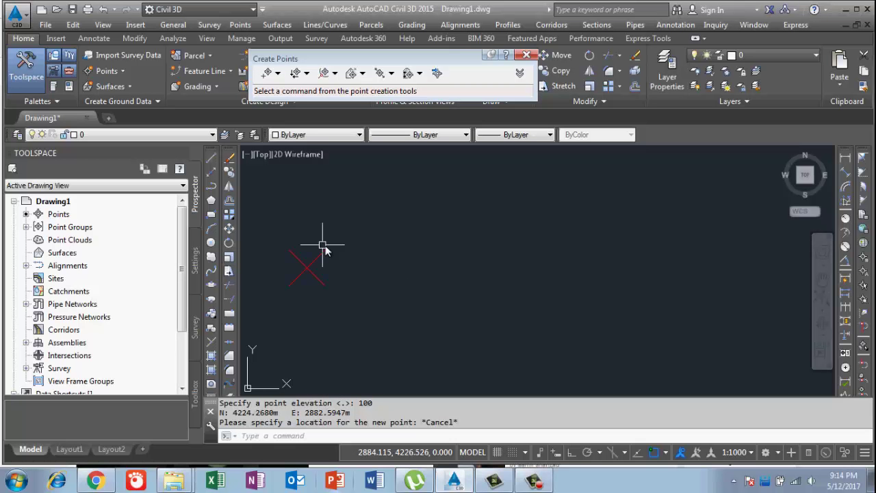
pyautogui.moveTo(325, 251); pyautogui.dragTo(427, 271, button='middle')
pyautogui.scroll(4, 399, 263)
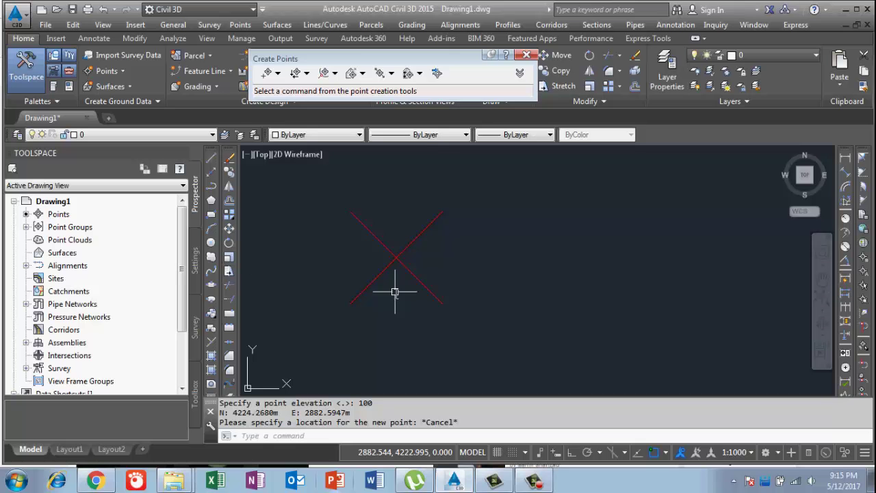
pyautogui.moveTo(395, 292); pyautogui.dragTo(394, 319, button='middle')
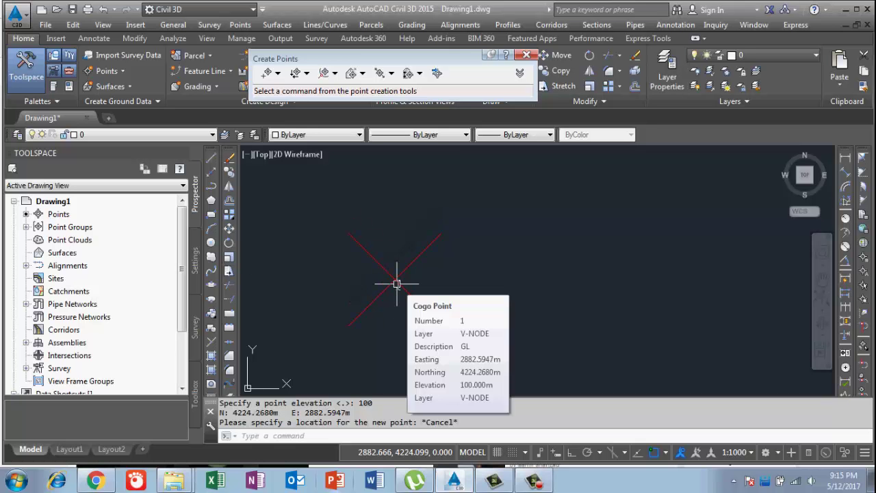
pyautogui.click(396, 283)
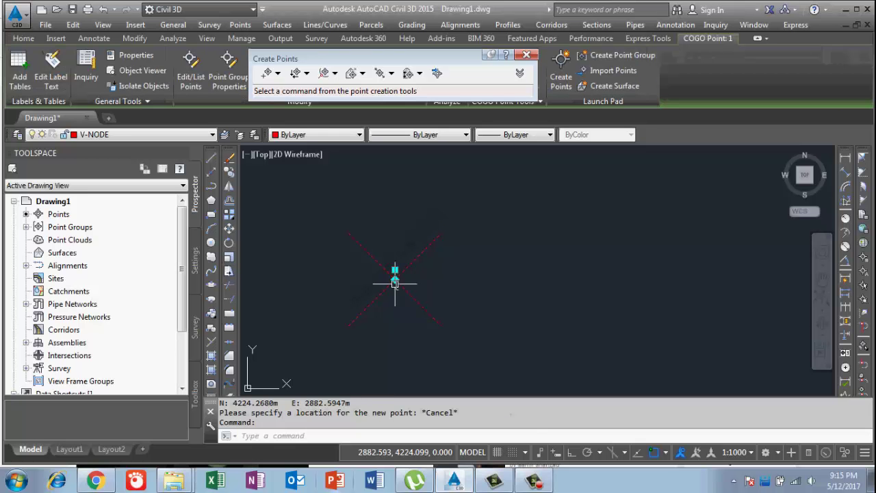
pyautogui.rightClick(395, 282)
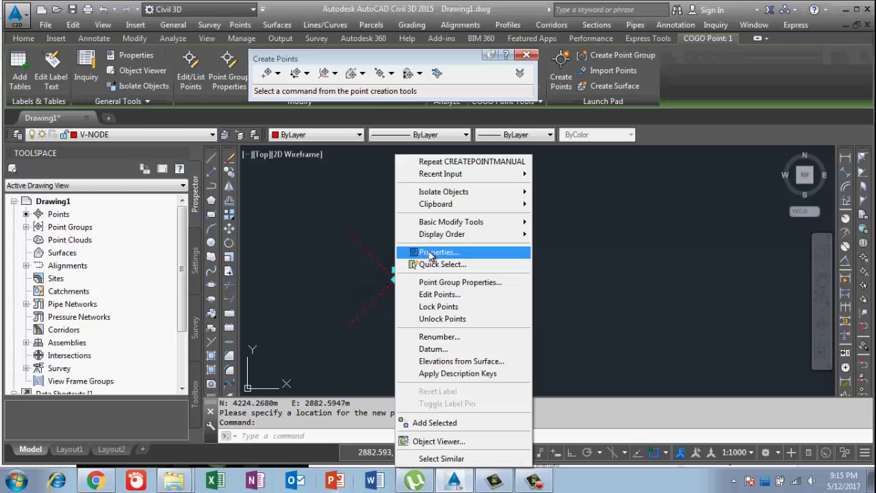
pyautogui.click(592, 274)
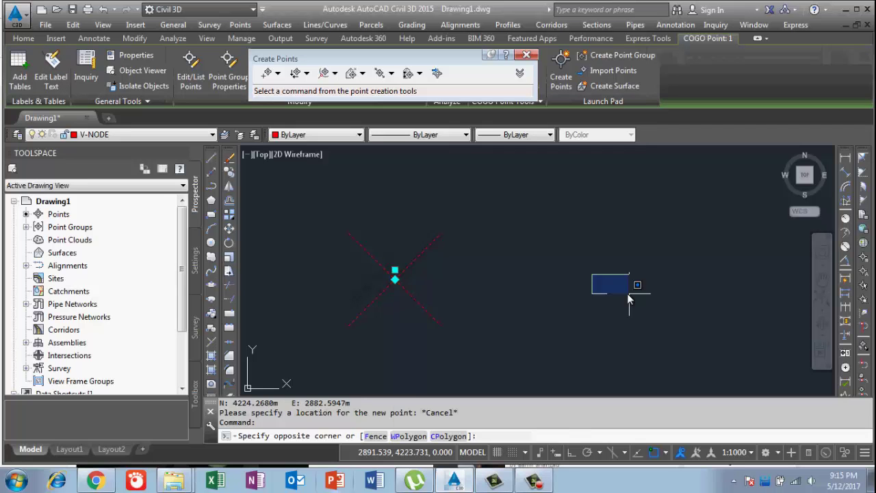
pyautogui.click(628, 293)
pyautogui.press('Escape')
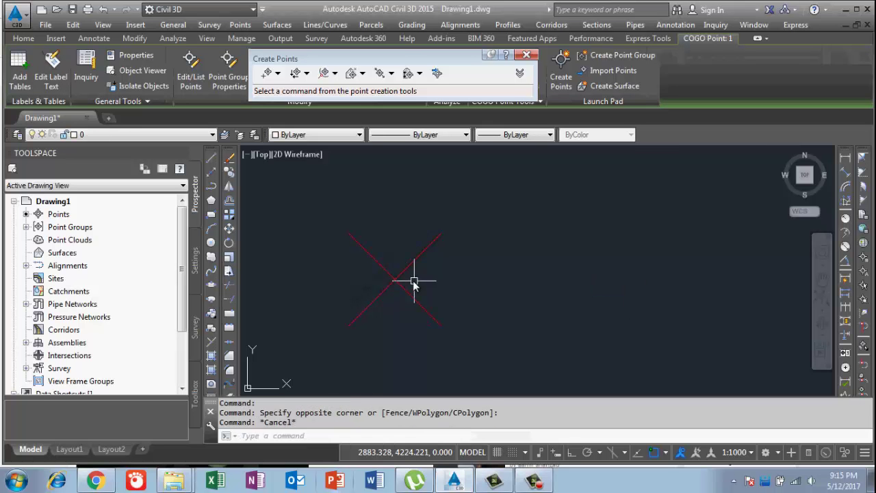
# Review the selected COGO point's properties, including its description, style and label style, and close them.
pyautogui.click(395, 276)
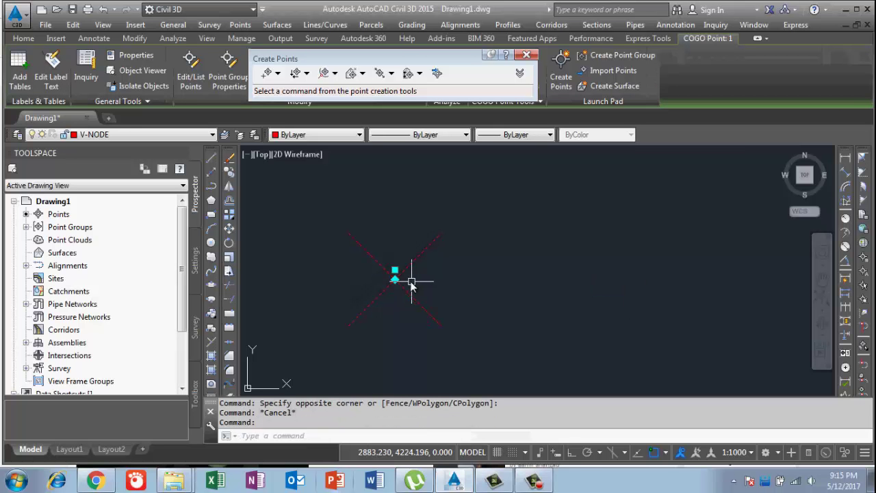
pyautogui.hotkey('ctrl', '1')
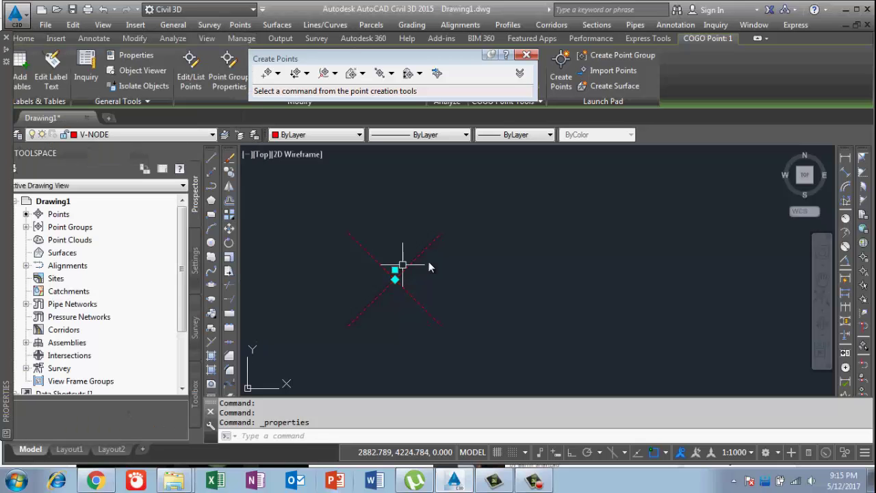
pyautogui.moveTo(5, 52)
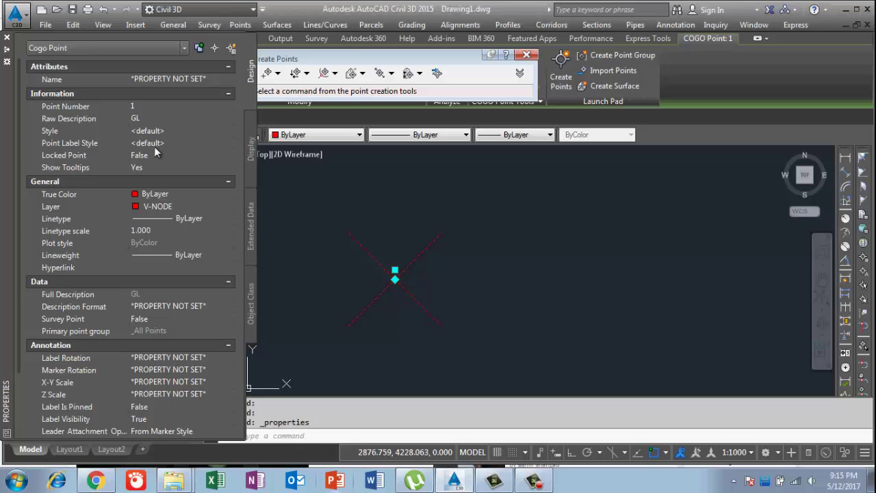
pyautogui.click(7, 38)
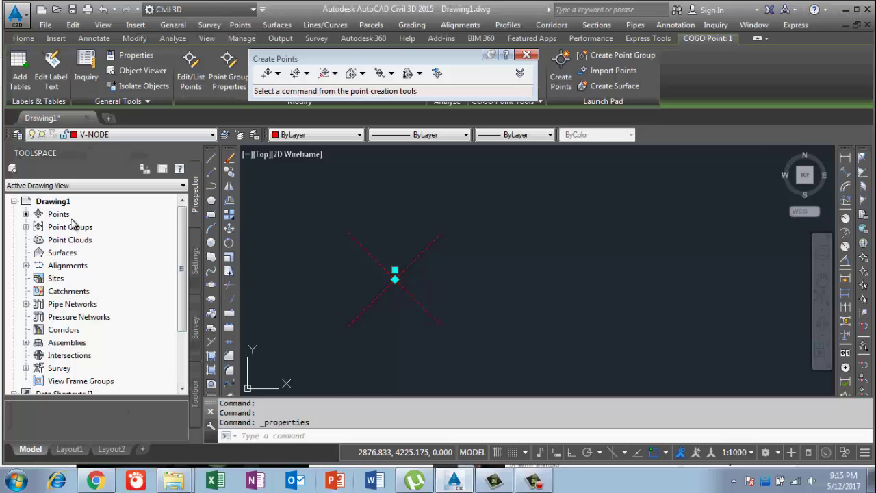
# Deselect the point, expand Point Groups and select the _All Points group to list its point data.
pyautogui.click(26, 214)
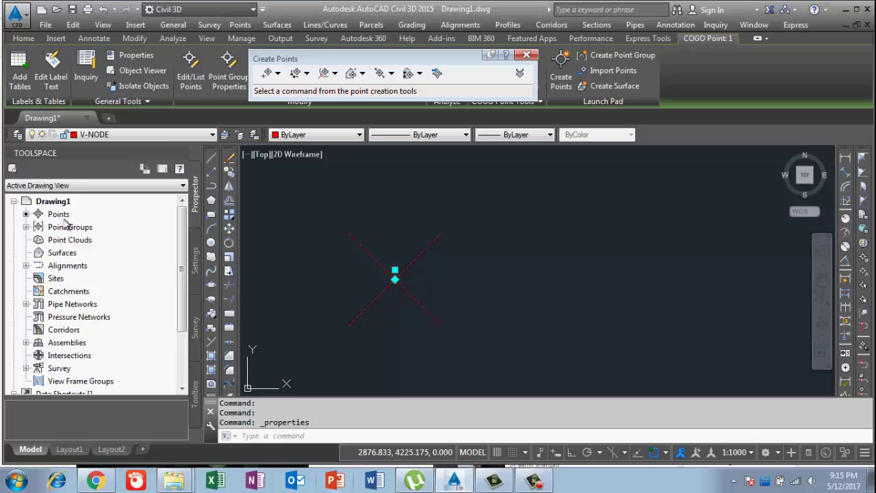
pyautogui.click(26, 214)
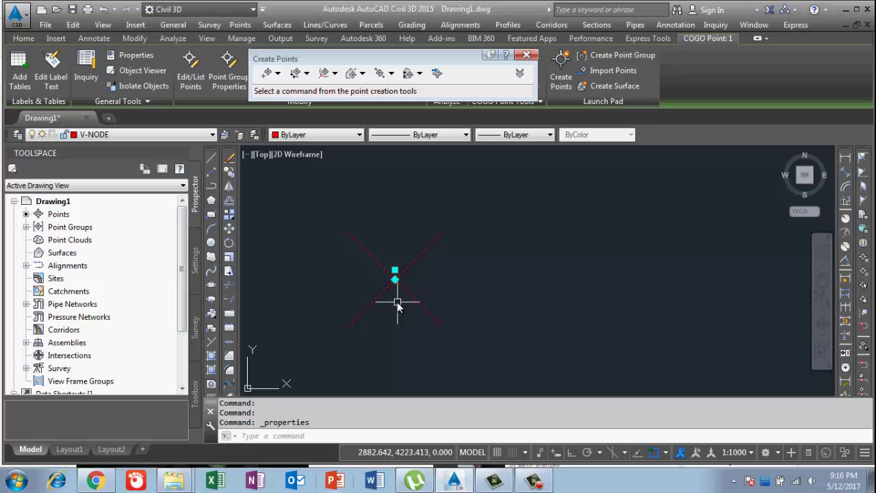
pyautogui.press('Escape')
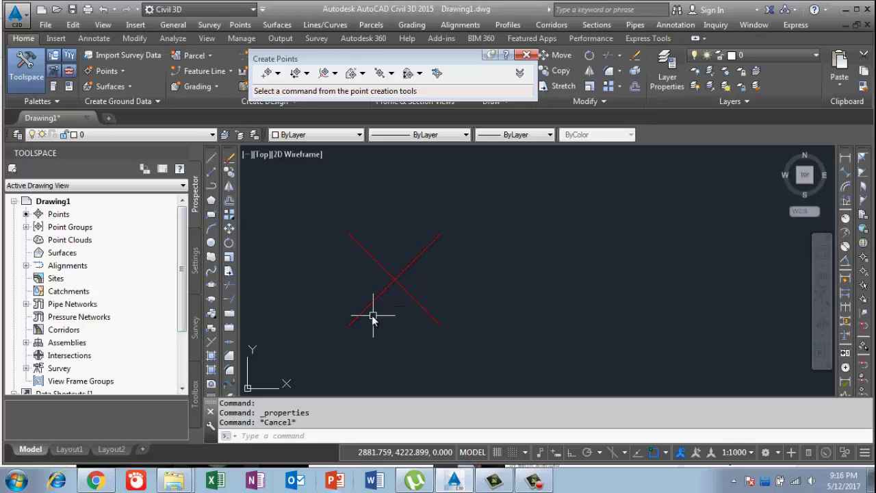
pyautogui.click(26, 227)
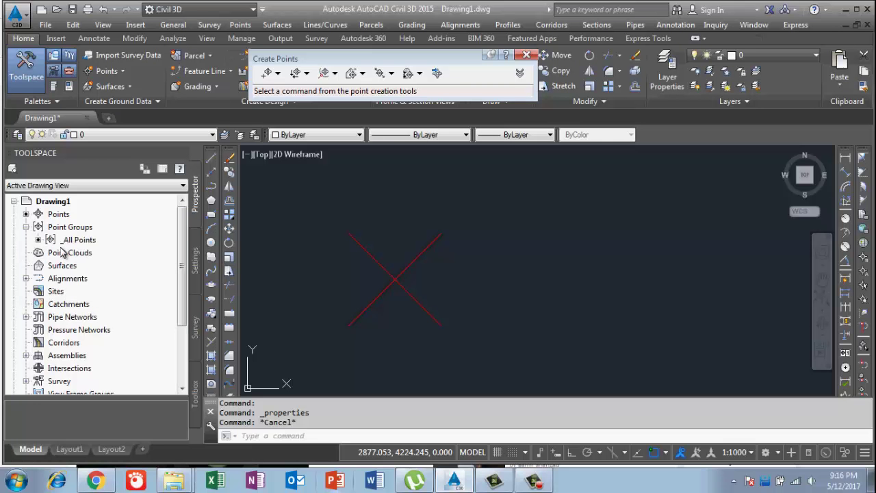
pyautogui.moveTo(76, 243)
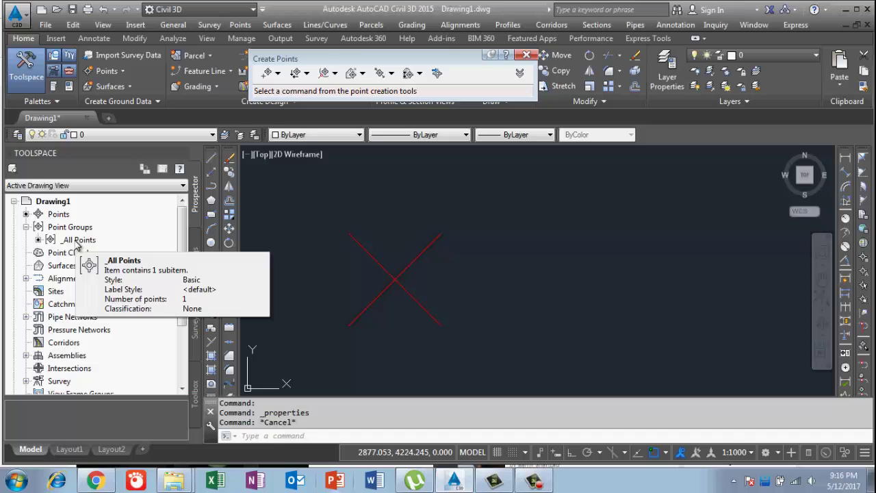
pyautogui.click(77, 242)
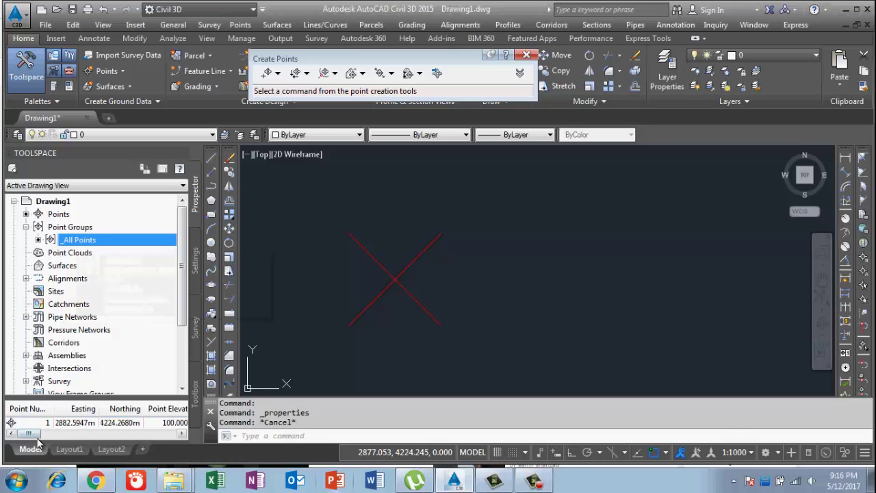
# Set the _All Points group's default point label style to Point#-Elevation-Description and apply it.
pyautogui.moveTo(34, 434)
pyautogui.mouseDown()
pyautogui.moveTo(94, 434)
pyautogui.moveTo(26, 449)
pyautogui.mouseUp()
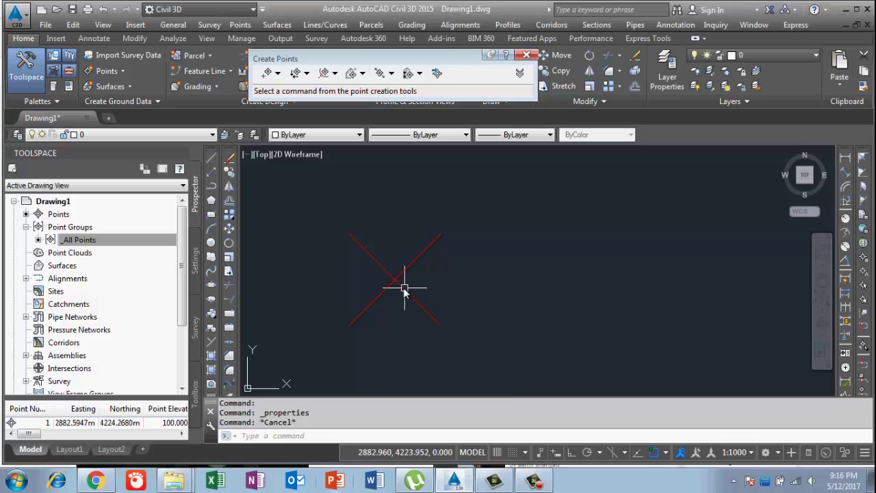
pyautogui.moveTo(405, 291)
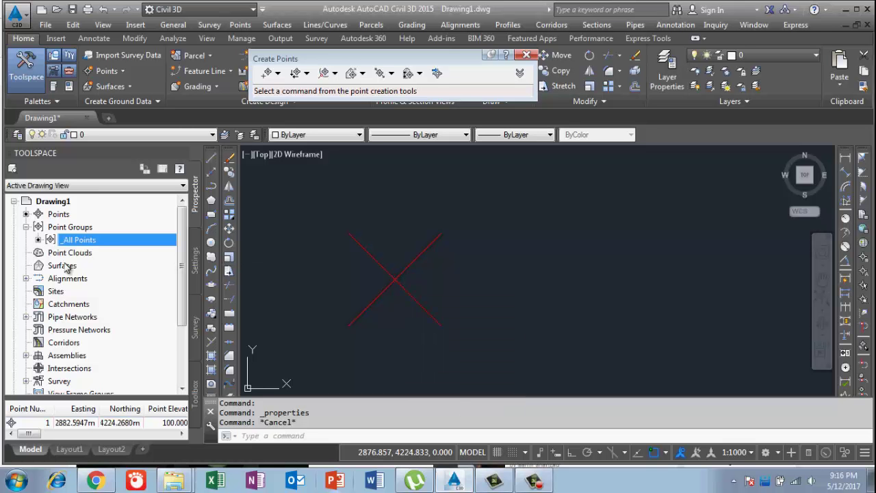
pyautogui.moveTo(104, 250)
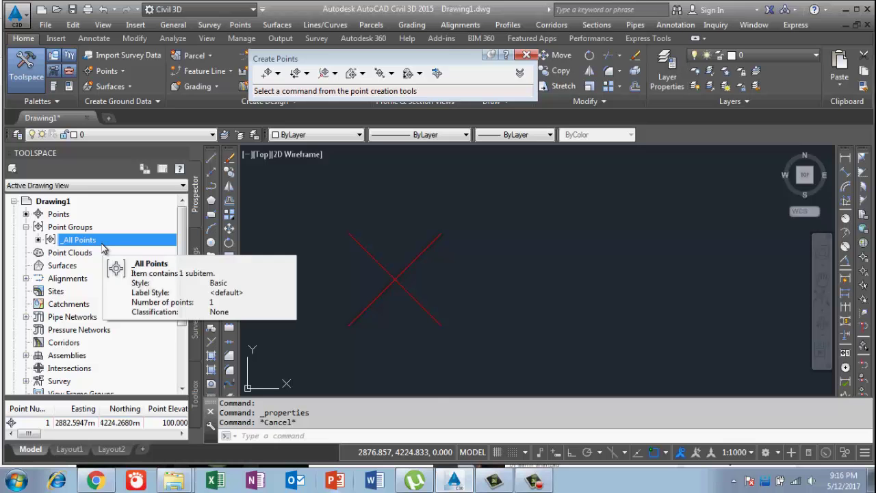
pyautogui.rightClick(106, 248)
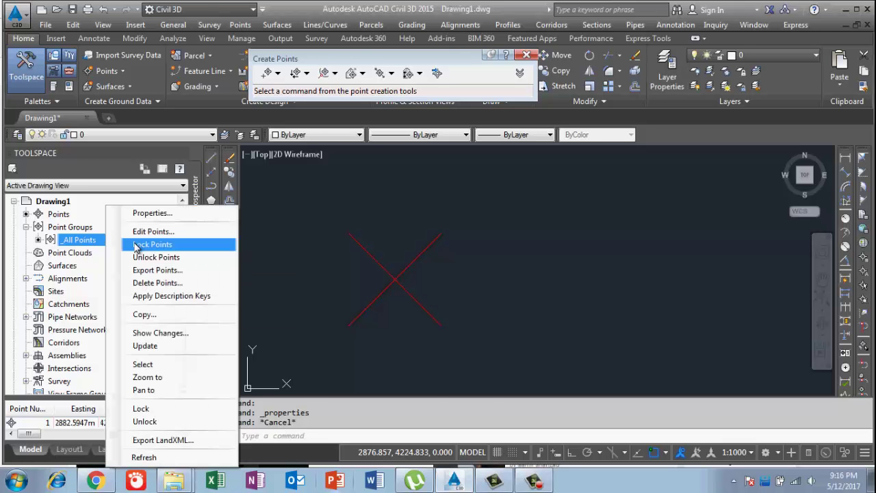
pyautogui.click(152, 215)
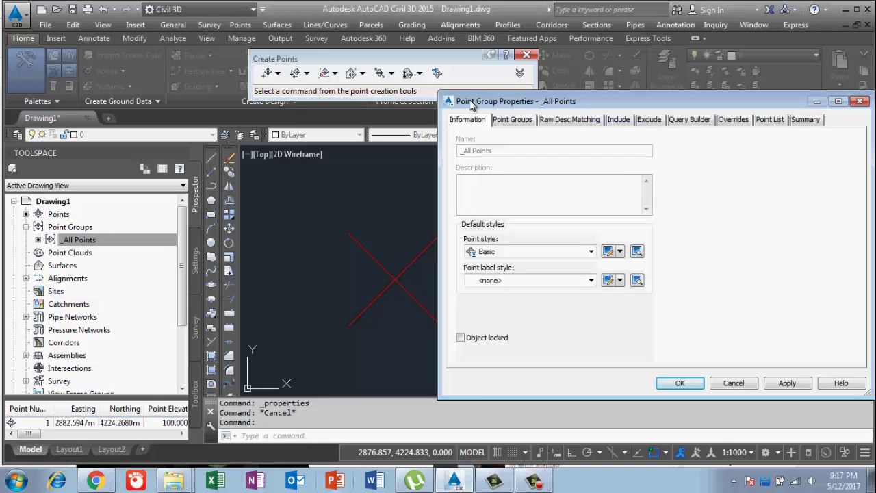
pyautogui.moveTo(471, 103); pyautogui.dragTo(512, 97)
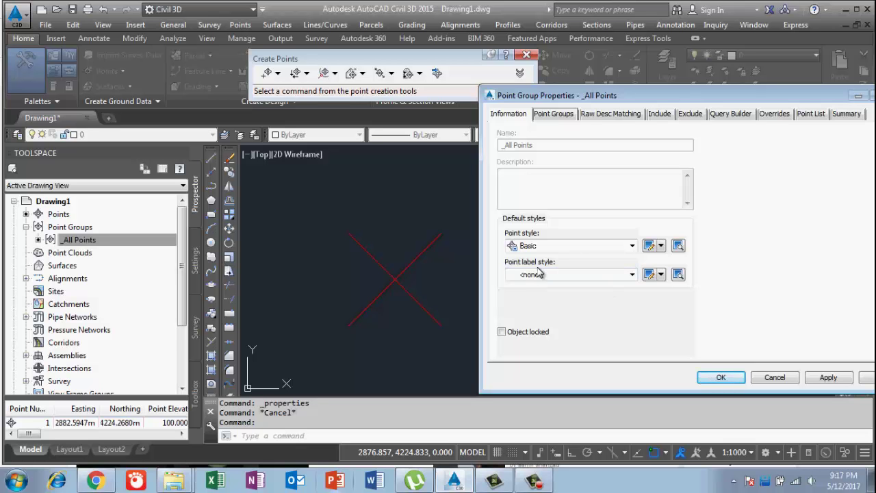
pyautogui.click(632, 276)
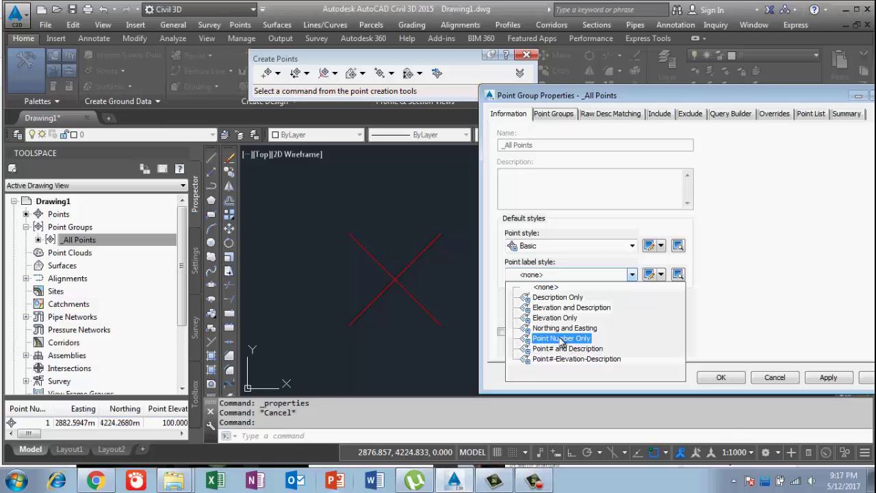
pyautogui.click(548, 296)
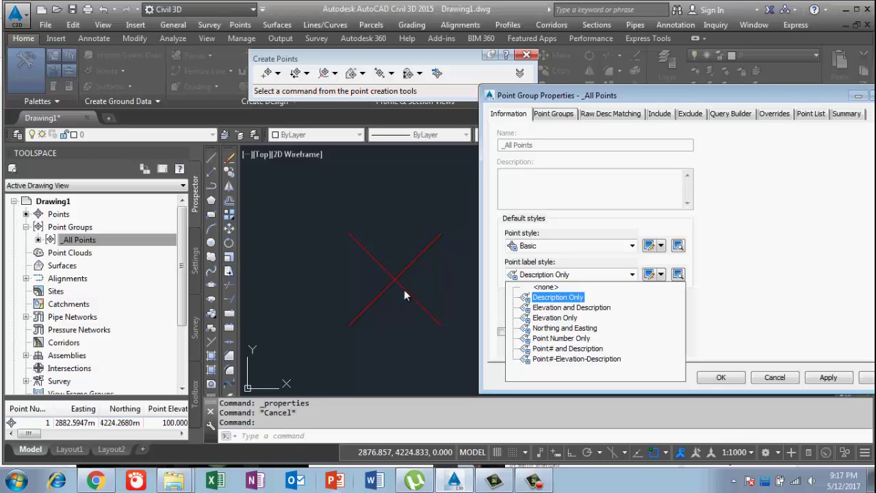
pyautogui.click(583, 361)
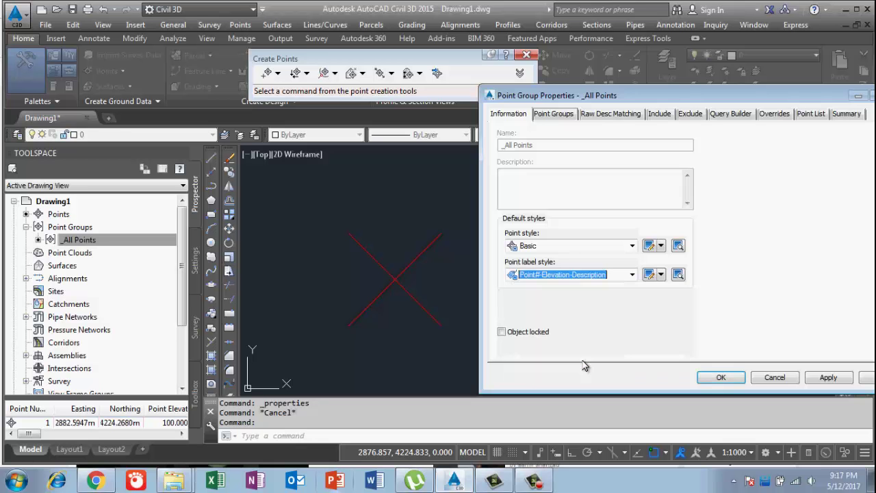
pyautogui.click(720, 378)
# Create a second point manually at about N 4225.01 m, E 2915.47 m with description CB and elevation 102.
pyautogui.scroll(-5, 462, 277)
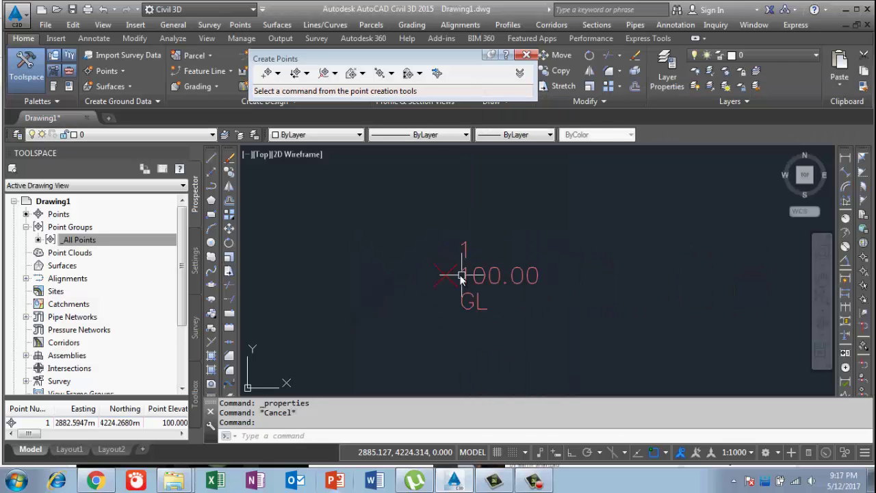
pyautogui.moveTo(462, 277)
pyautogui.mouseDown(button='middle')
pyautogui.moveTo(421, 284)
pyautogui.moveTo(302, 272)
pyautogui.mouseUp(button='middle')
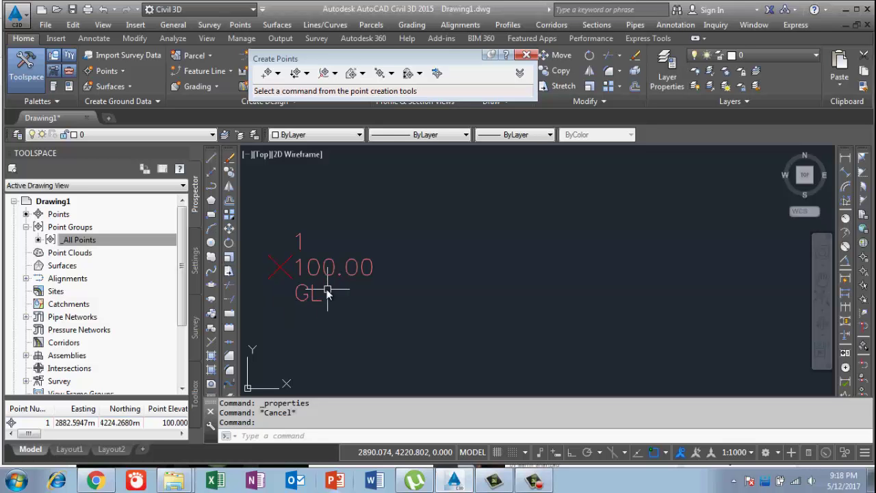
pyautogui.click(267, 74)
pyautogui.click(489, 263)
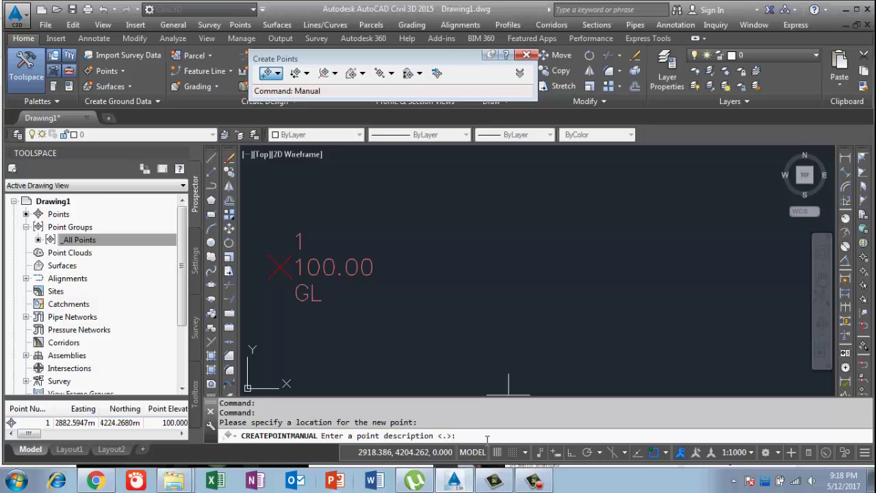
pyautogui.write('CB')
pyautogui.press('Return')
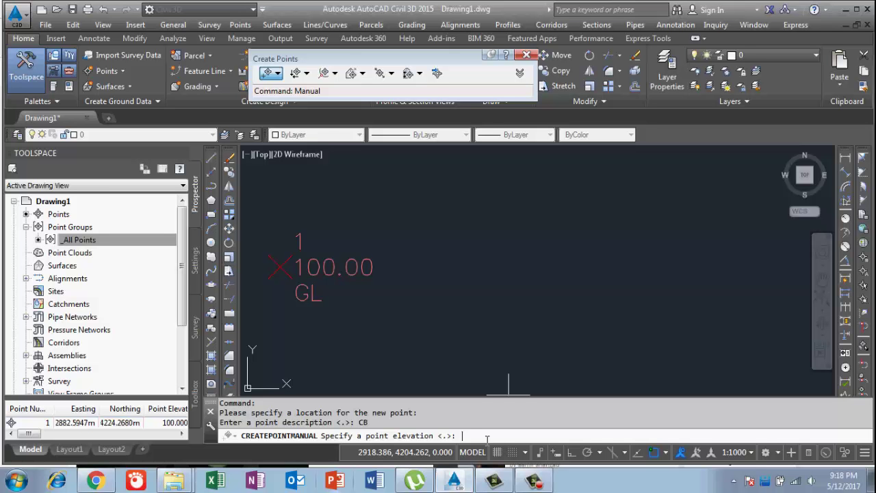
pyautogui.write('102')
pyautogui.press('Return')
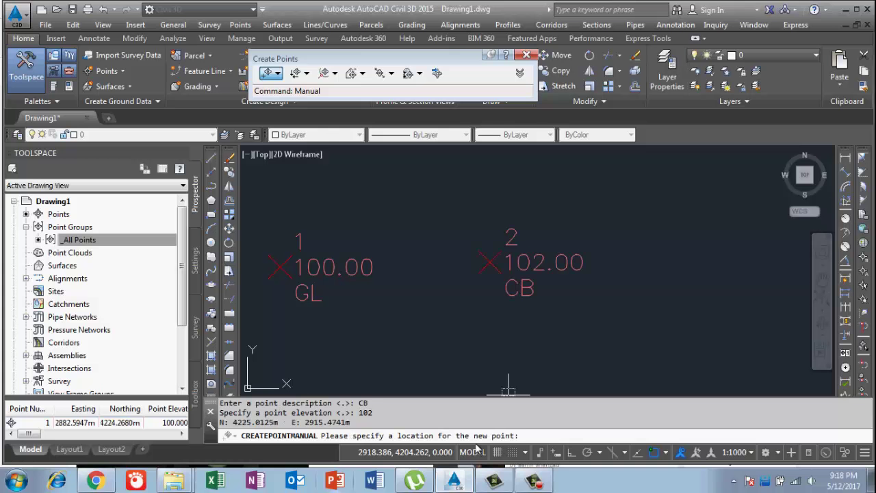
pyautogui.press('Escape')
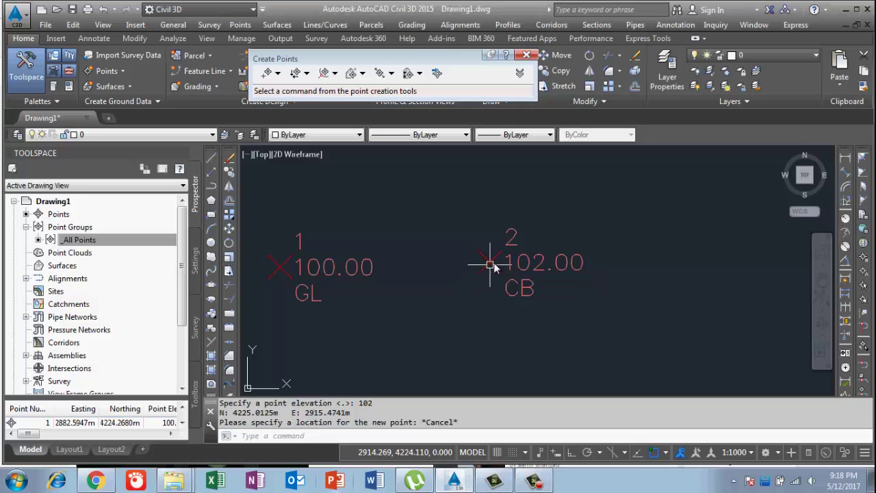
# Review the default point style and label style in the _All Points group's properties, and close them unchanged.
pyautogui.rightClick(102, 246)
pyautogui.click(147, 214)
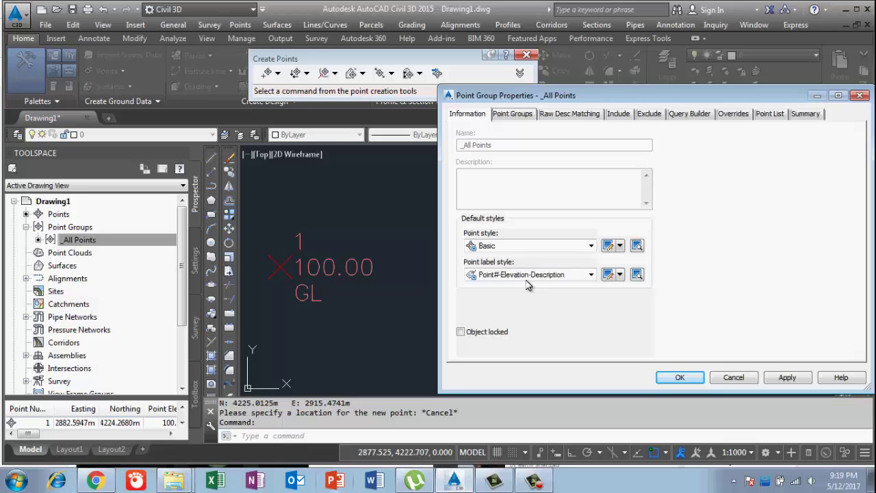
pyautogui.click(861, 96)
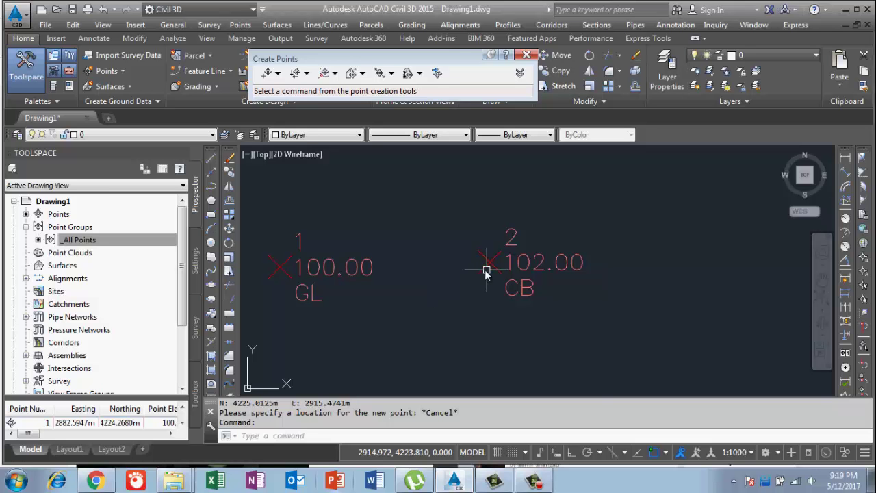
# Open the properties of the CB point and set its point style to Catch Basin.
pyautogui.moveTo(491, 270)
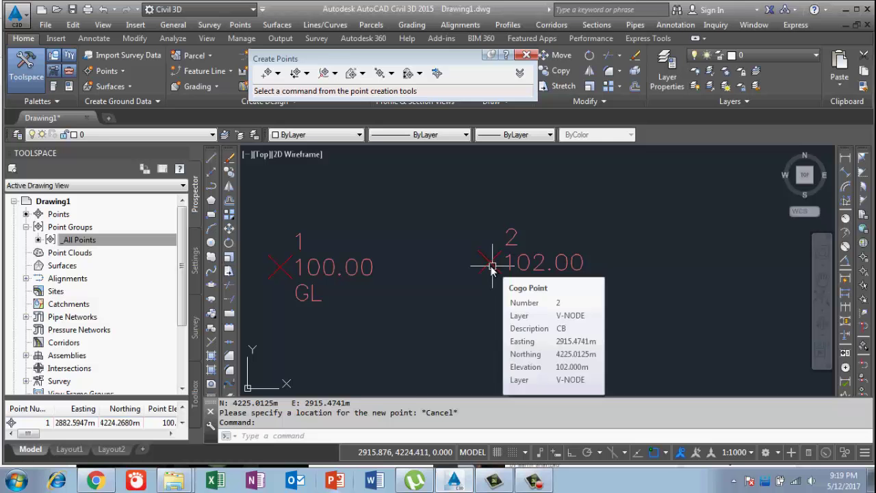
pyautogui.click(491, 268)
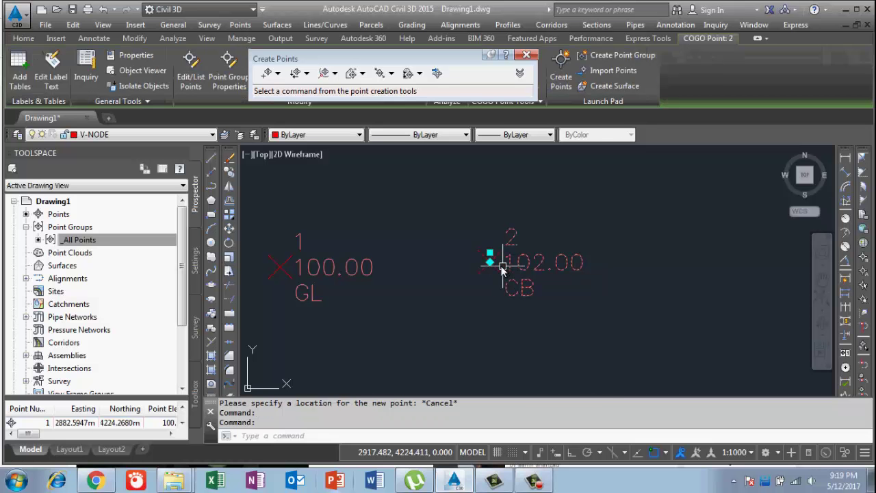
pyautogui.moveTo(498, 271)
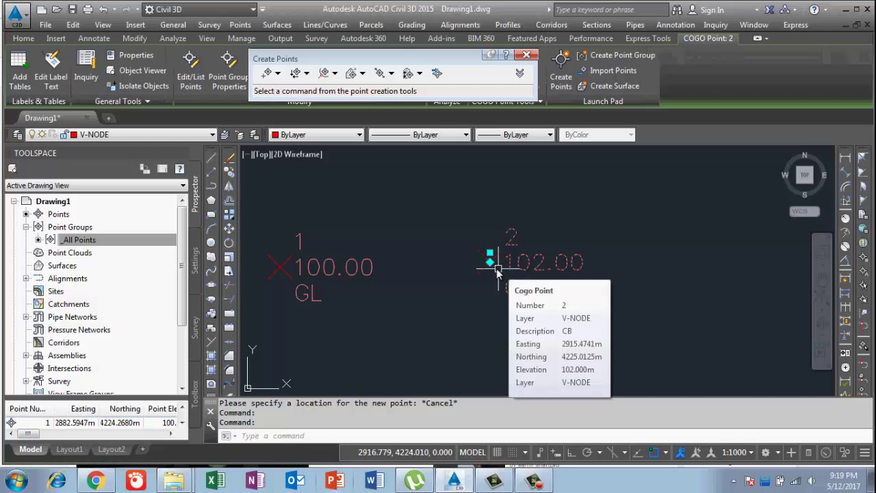
pyautogui.doubleClick(497, 272)
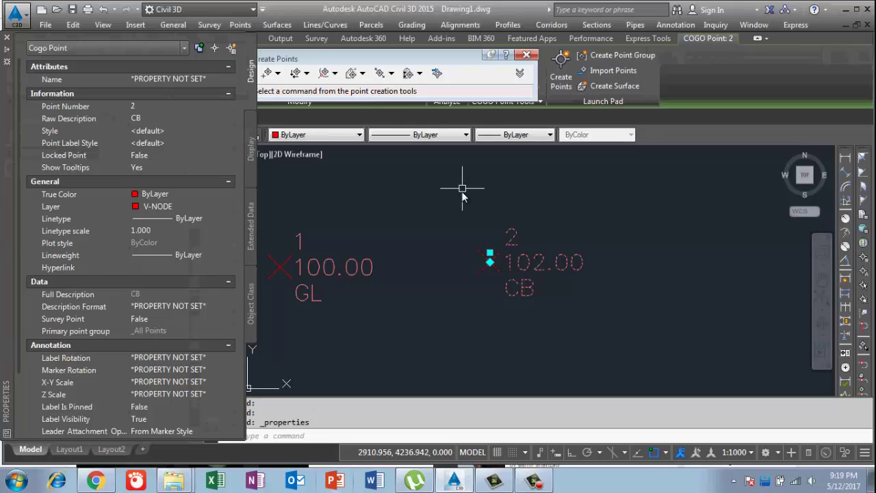
pyautogui.moveTo(7, 102)
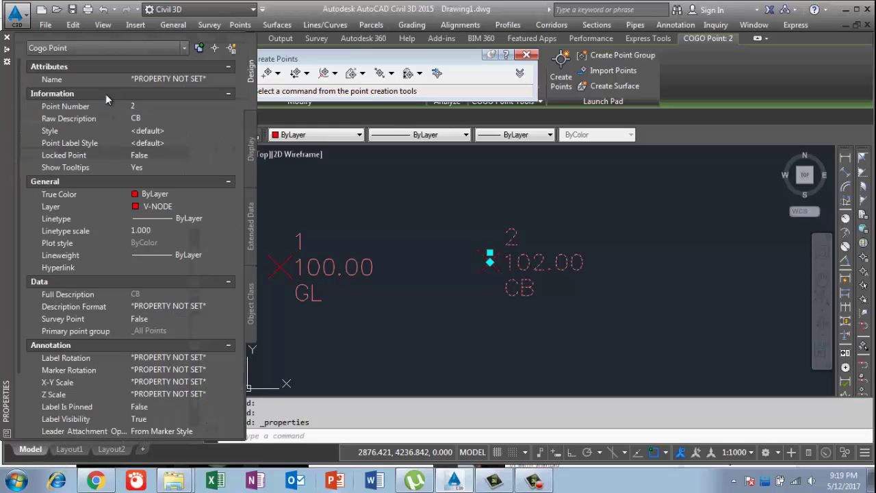
pyautogui.click(175, 132)
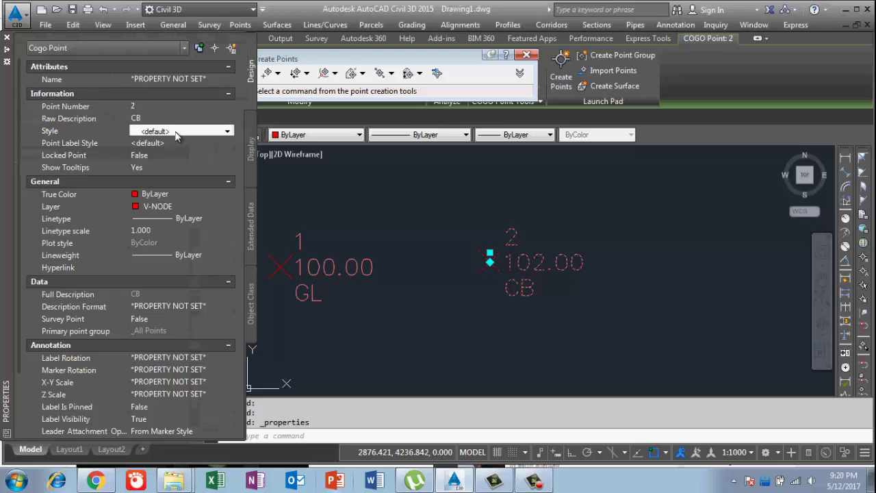
pyautogui.click(225, 132)
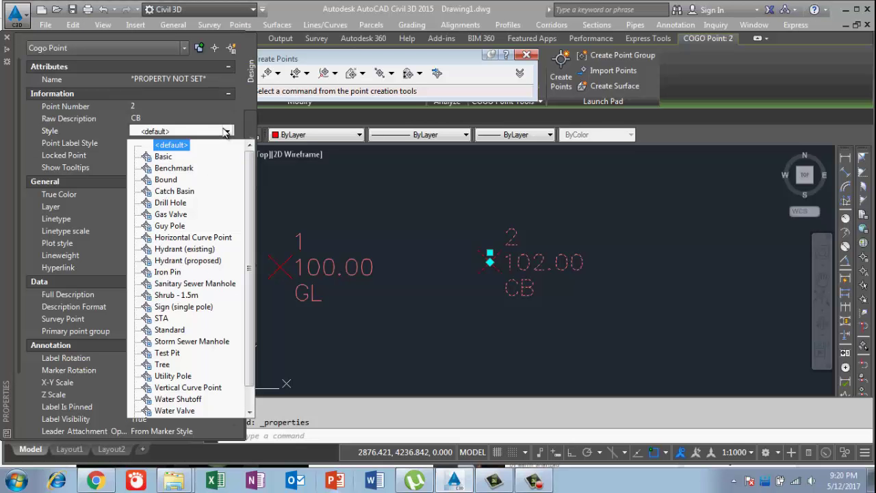
pyautogui.click(175, 192)
pyautogui.click(182, 192)
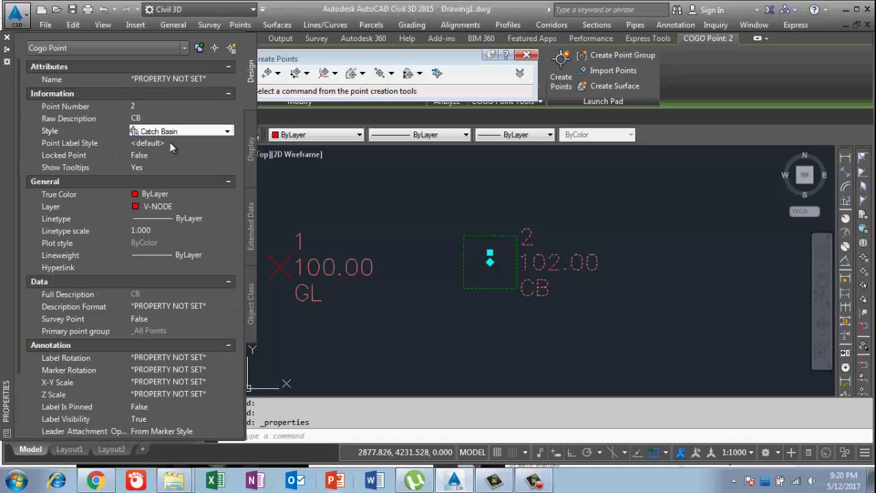
# Set the CB point's label style to Elevation Only, then close its properties and deselect it.
pyautogui.click(228, 143)
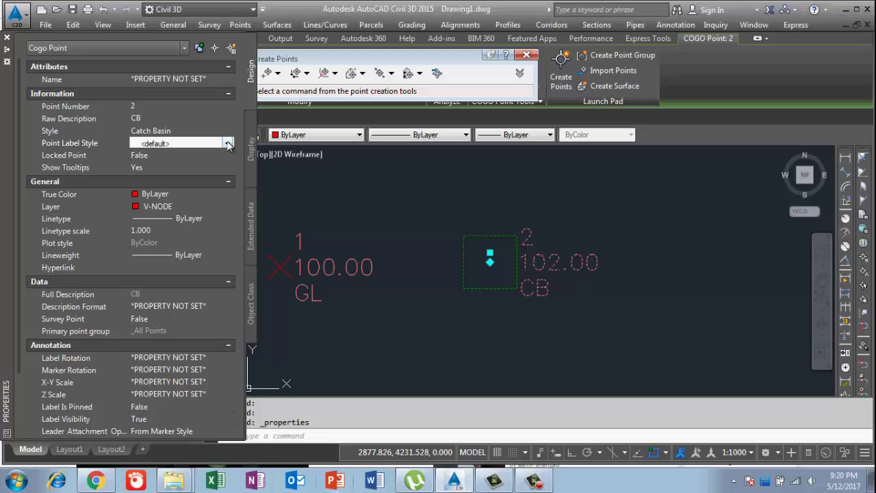
pyautogui.click(228, 143)
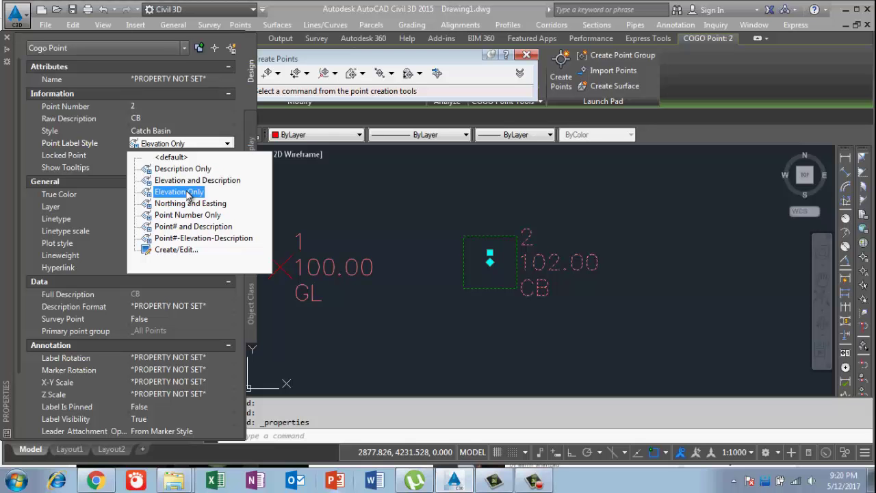
pyautogui.click(188, 194)
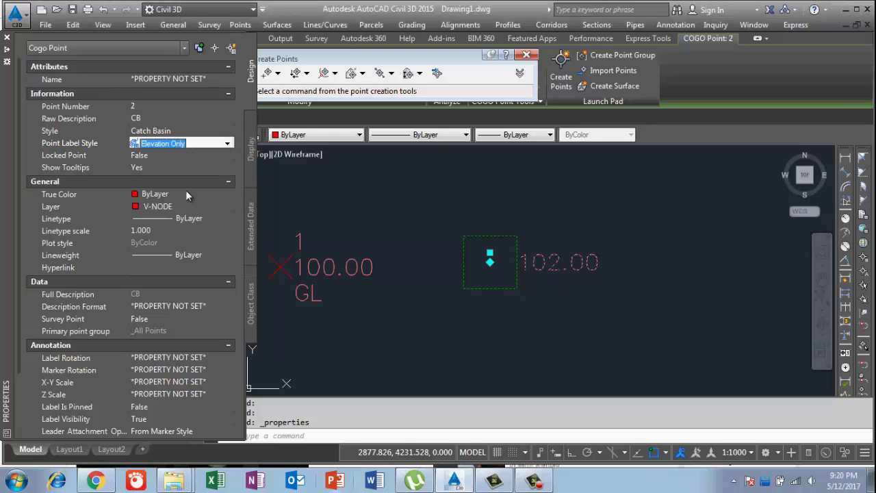
pyautogui.click(6, 36)
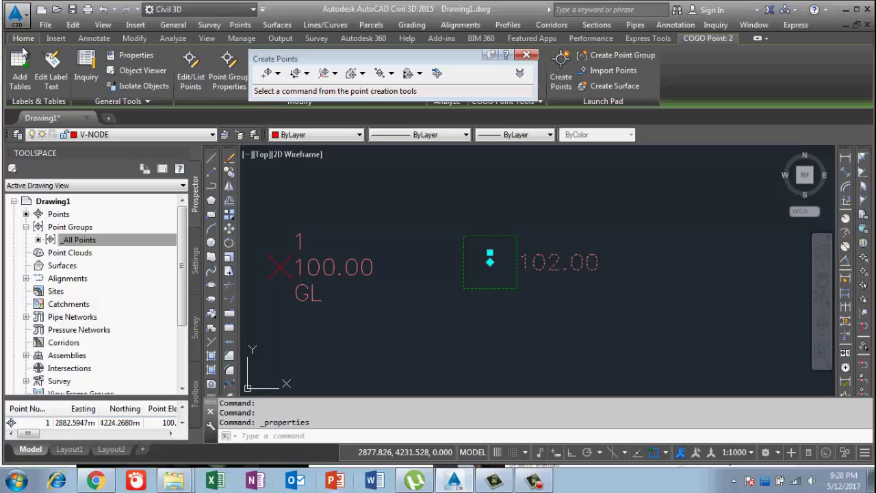
pyautogui.press('Escape')
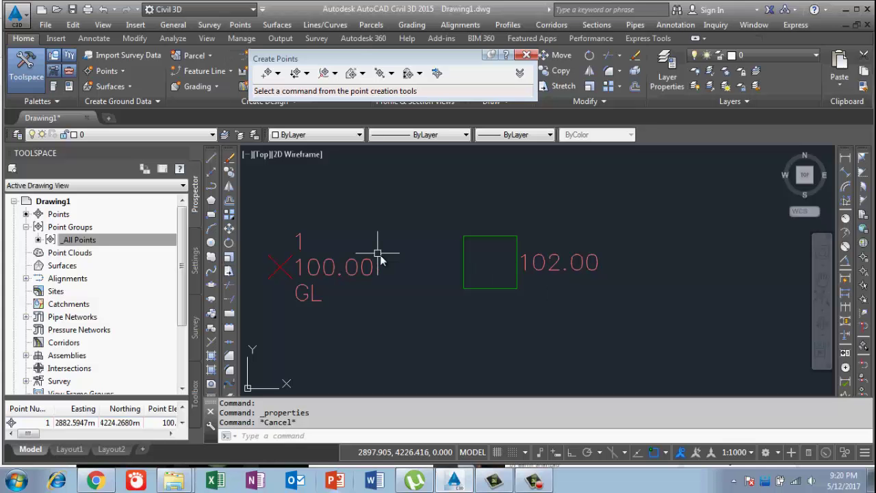
# Create a third point manually at about N 4225.61 m, E 2953.52 m with description BM and elevation 99.
pyautogui.click(268, 73)
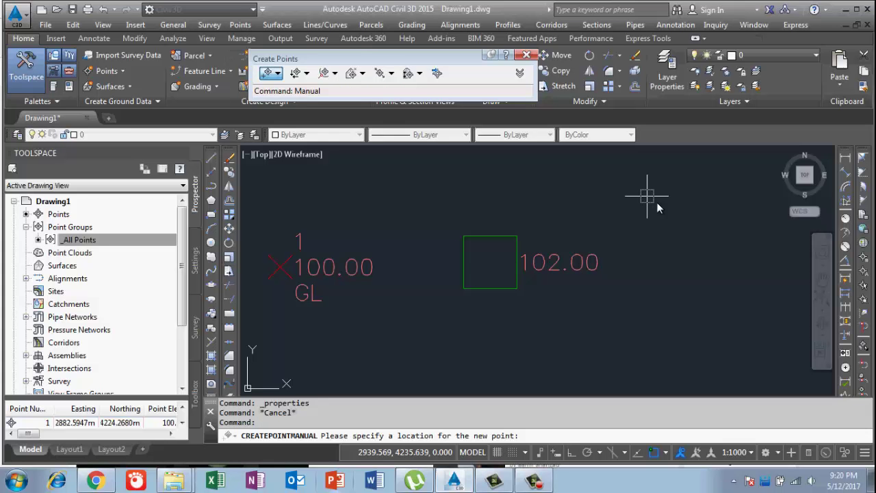
pyautogui.click(732, 260)
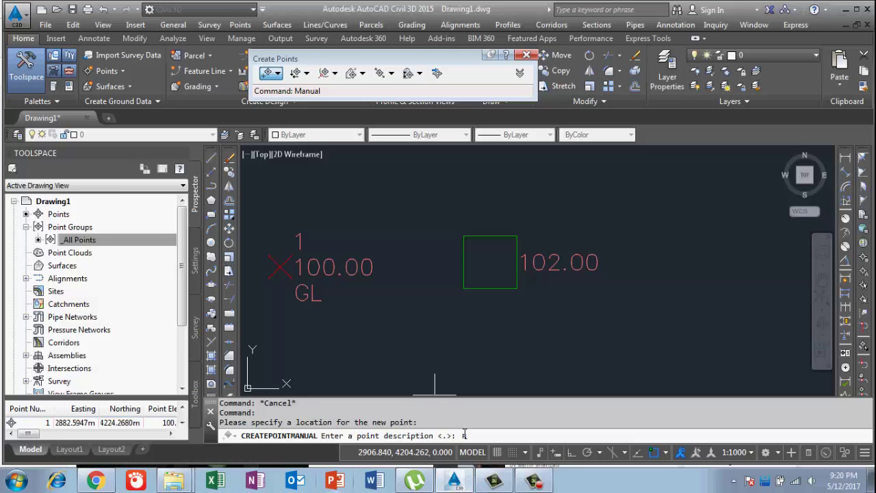
pyautogui.write('BM')
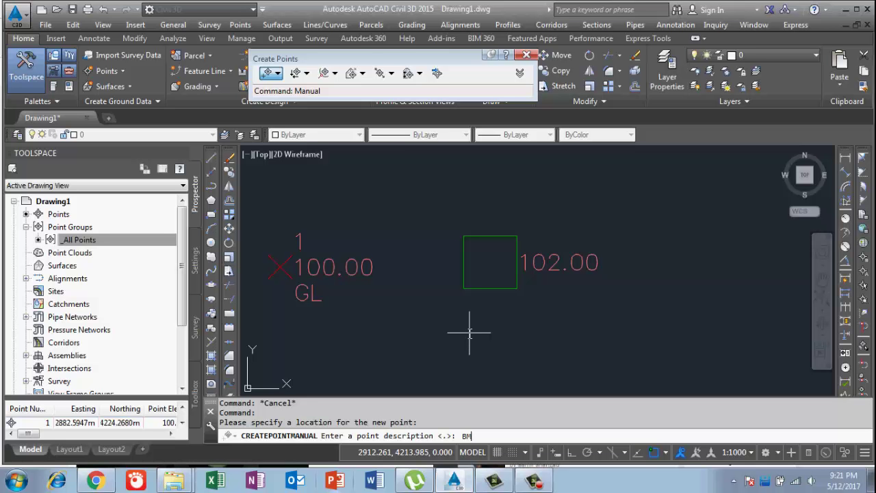
pyautogui.press('Return')
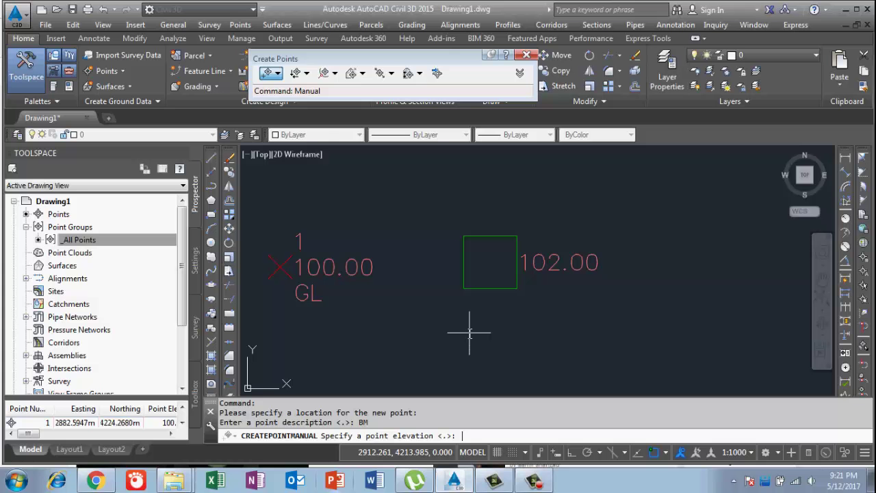
pyautogui.write('99')
pyautogui.press('Return')
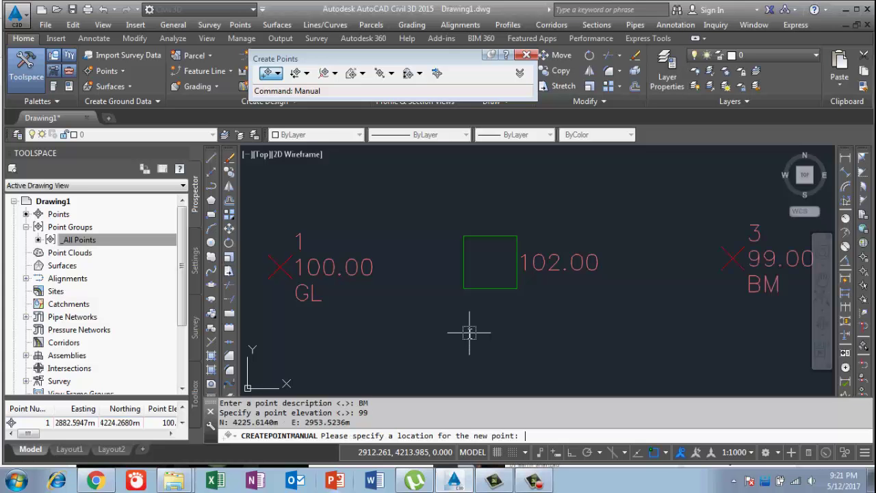
# End point creation, open the properties of the BM point and set its point style to Benchmark.
pyautogui.press('Escape')
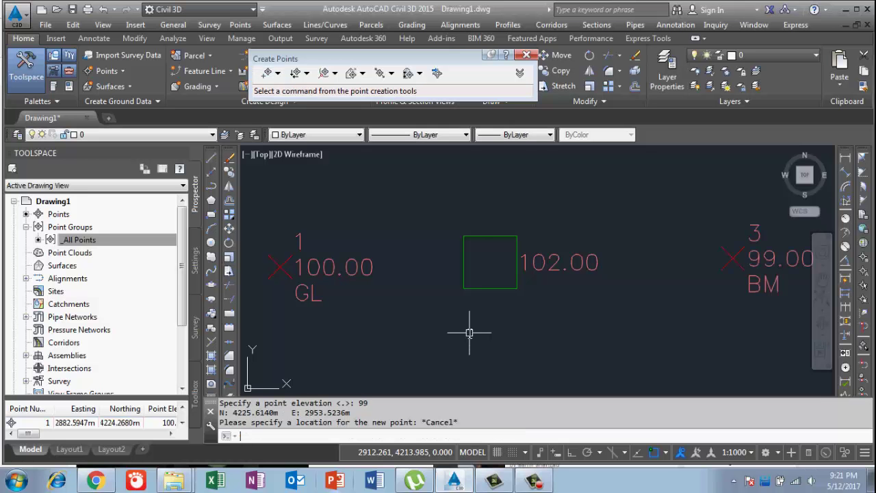
pyautogui.scroll(-2, 569, 262)
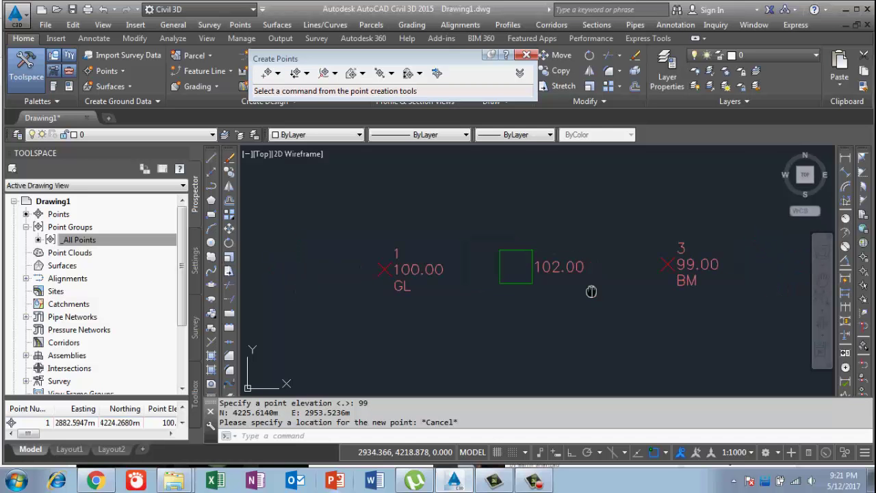
pyautogui.moveTo(591, 292); pyautogui.dragTo(475, 267, button='middle')
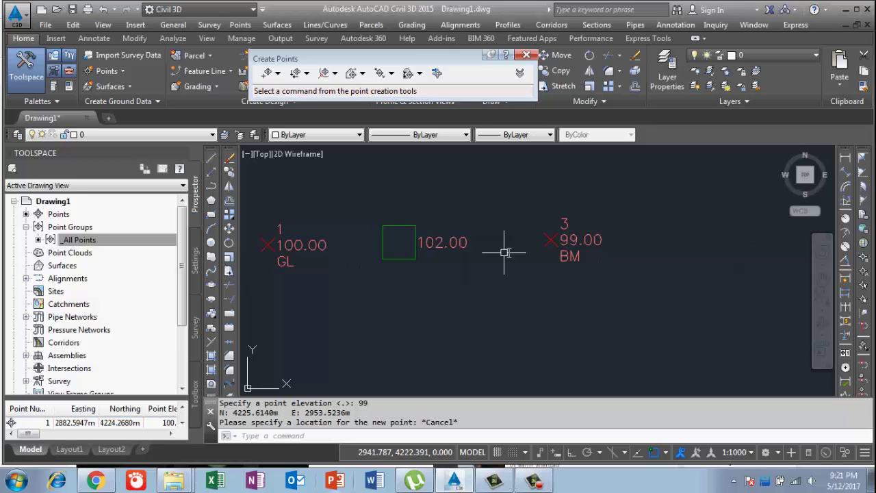
pyautogui.click(547, 241)
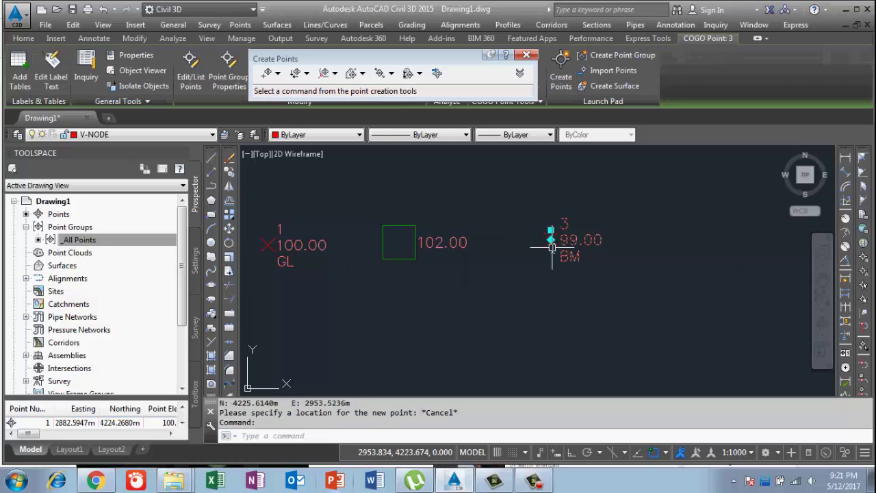
pyautogui.rightClick(552, 246)
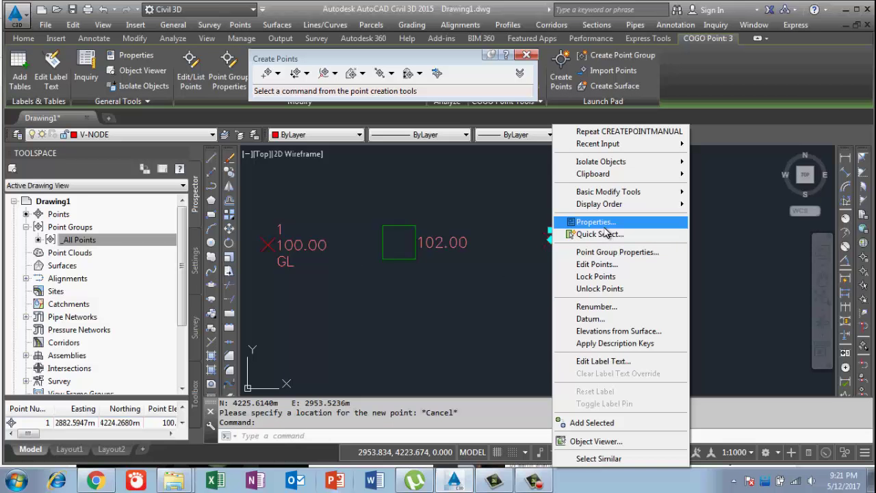
pyautogui.click(594, 222)
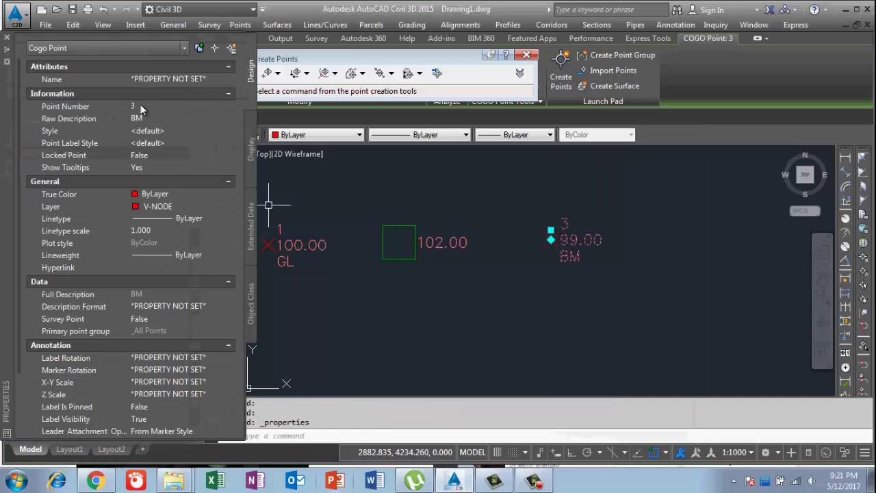
pyautogui.click(220, 130)
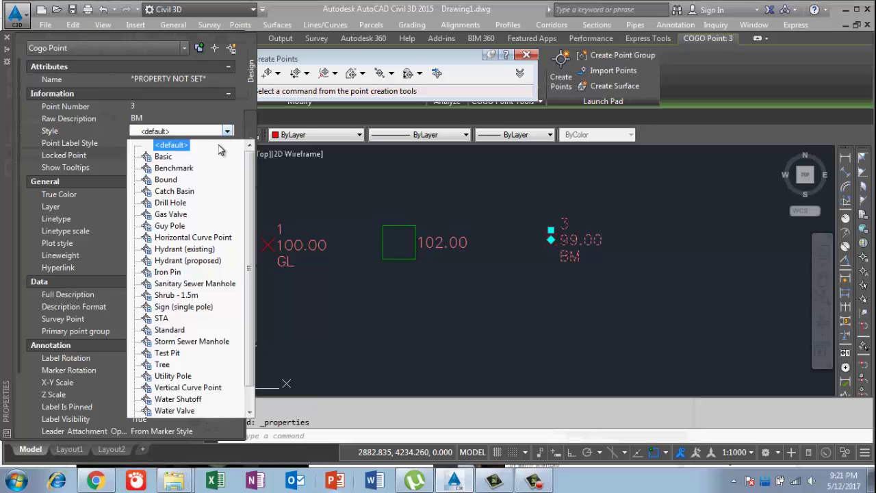
pyautogui.click(192, 170)
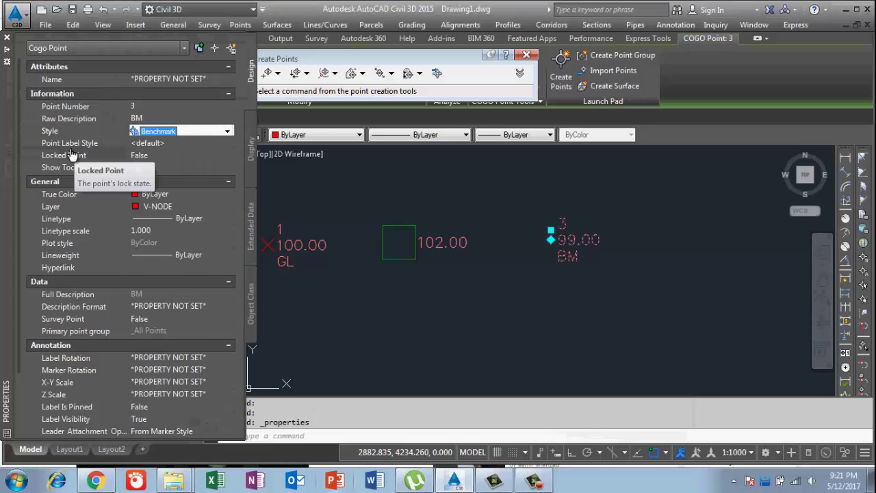
# Set the BM point's label style to Northing and Easting, then close its properties and deselect it.
pyautogui.click(231, 155)
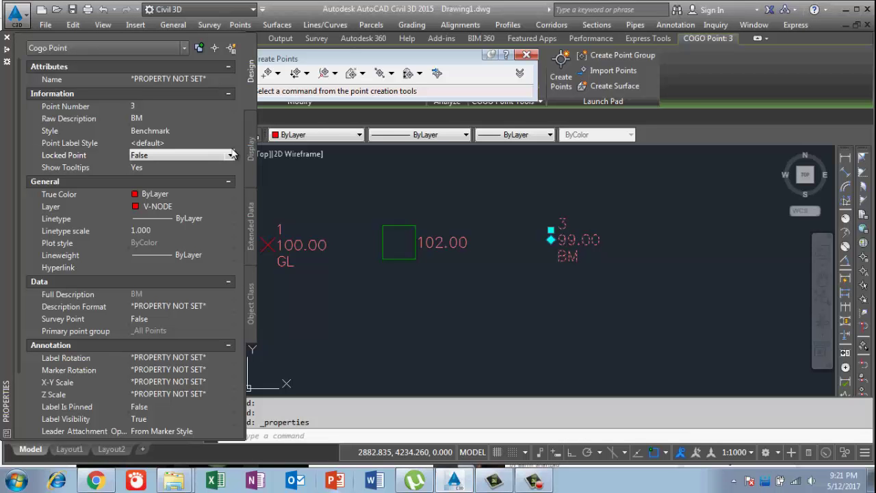
pyautogui.click(227, 145)
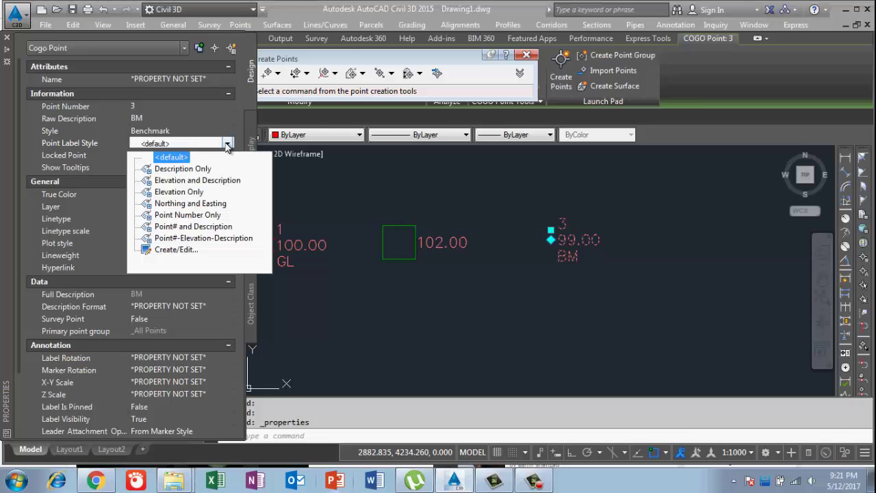
pyautogui.click(204, 204)
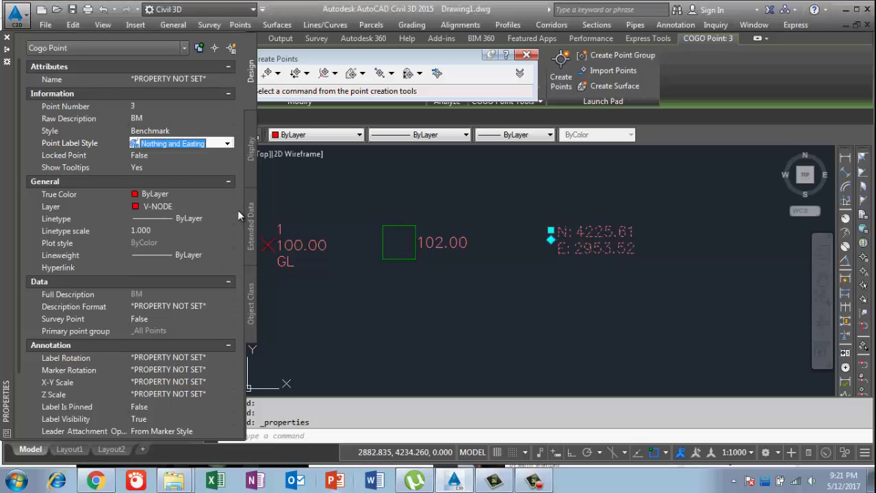
pyautogui.click(7, 39)
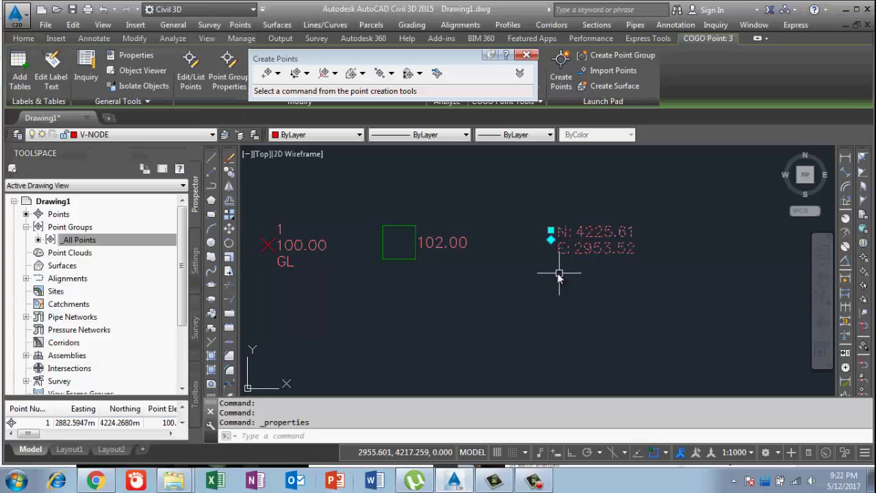
pyautogui.press('Escape')
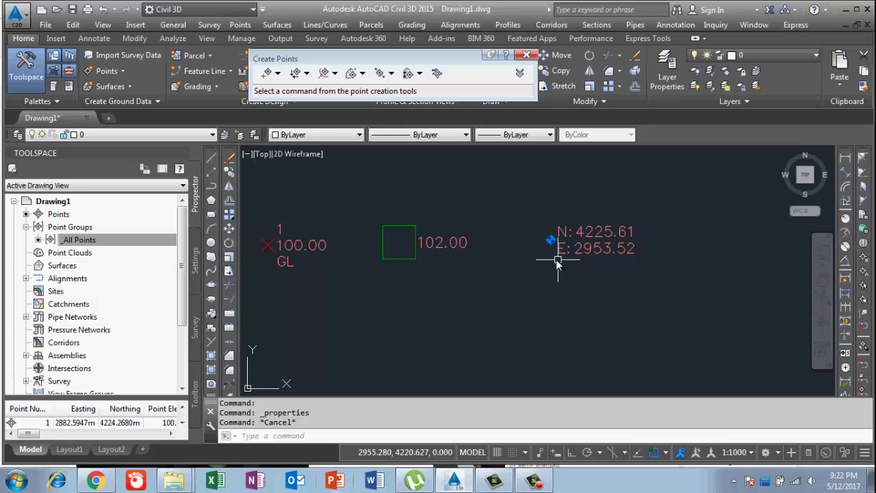
pyautogui.click(534, 480)
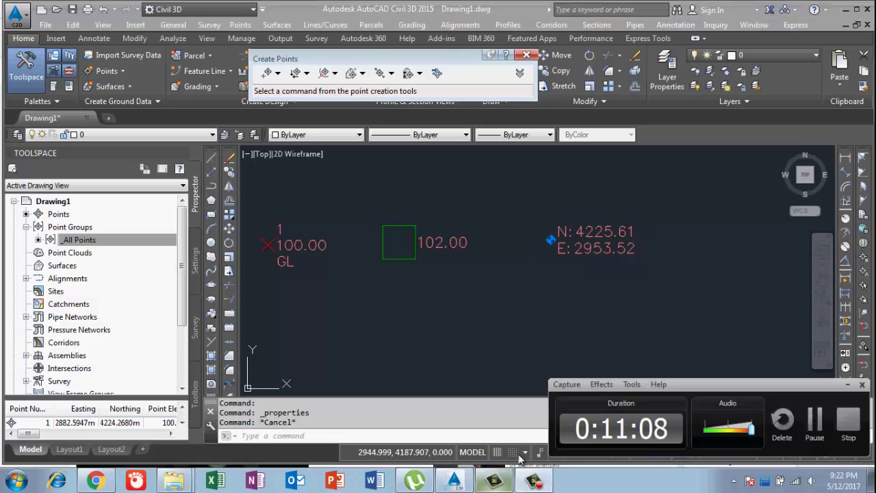
pyautogui.click(814, 423)
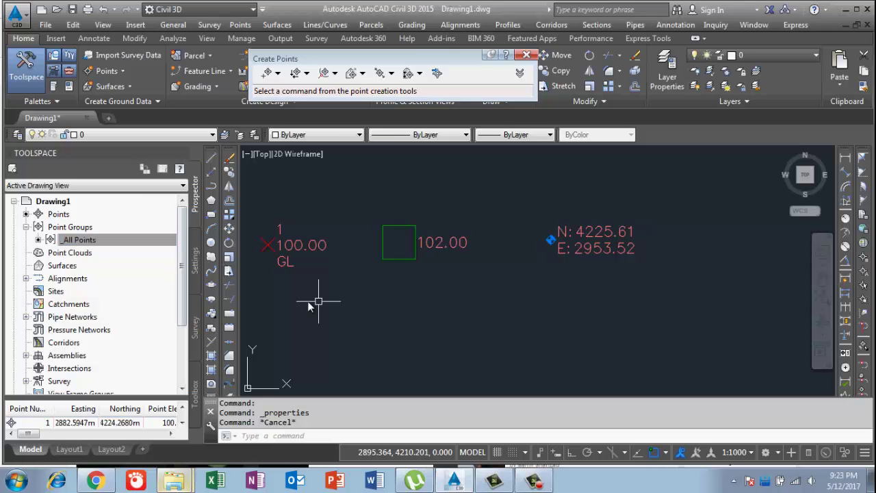
# Locate the Civil 3D description key set in the drawing's point settings, view its properties and close them unchanged.
pyautogui.click(195, 264)
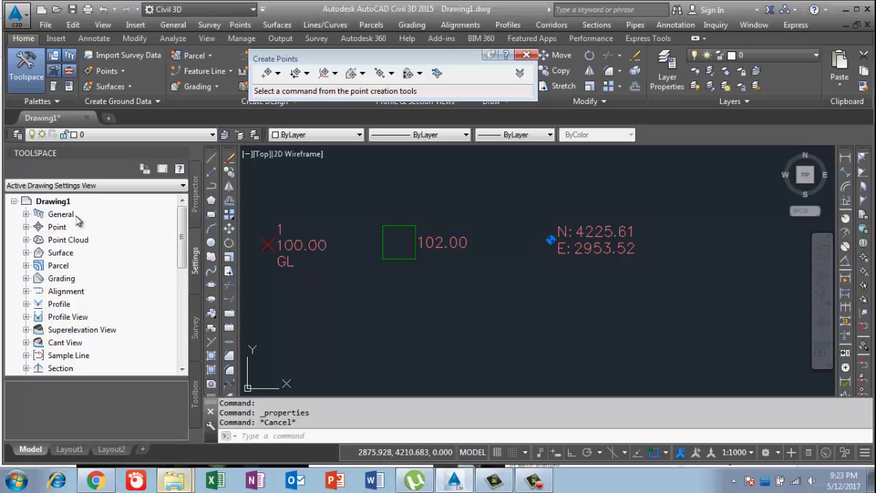
pyautogui.click(26, 227)
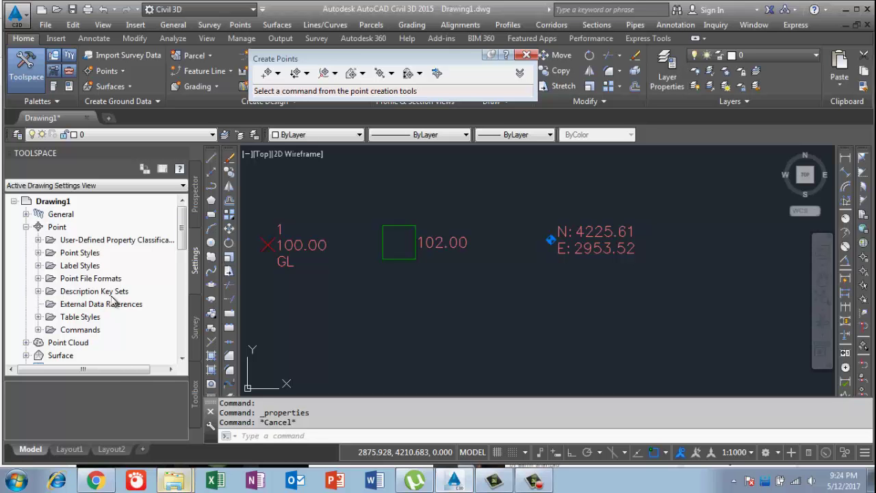
pyautogui.click(39, 291)
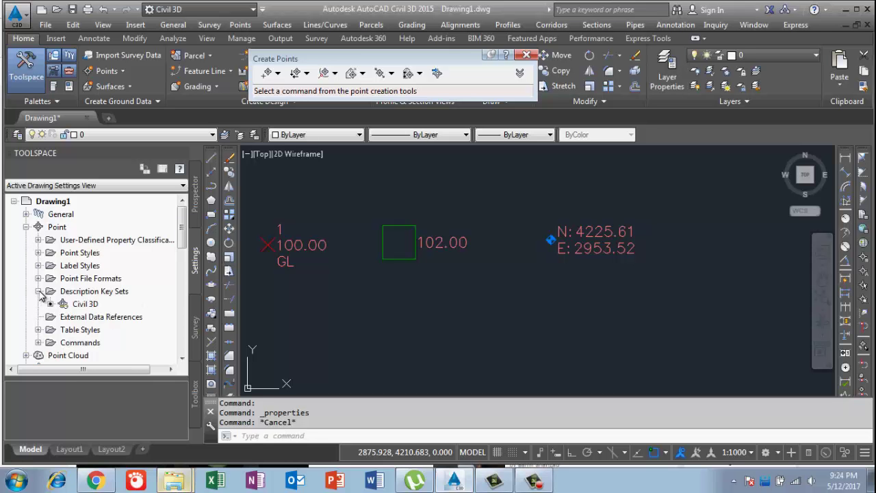
pyautogui.click(85, 304)
pyautogui.rightClick(85, 308)
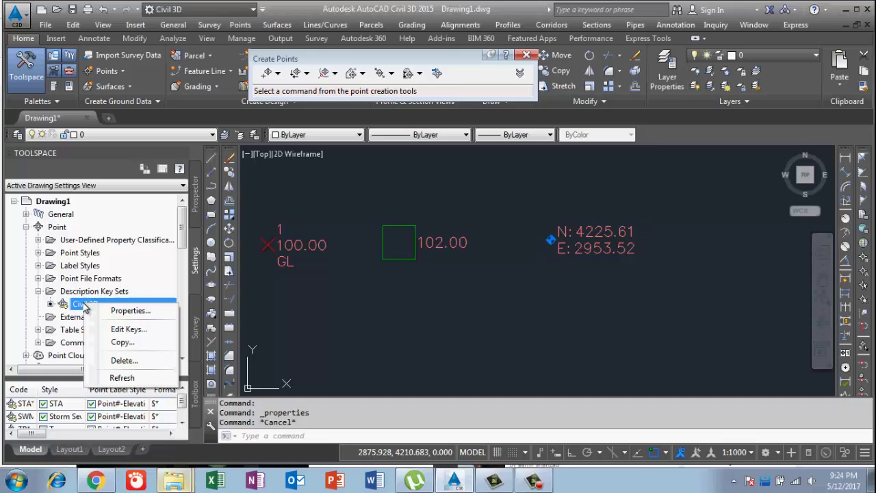
pyautogui.click(102, 310)
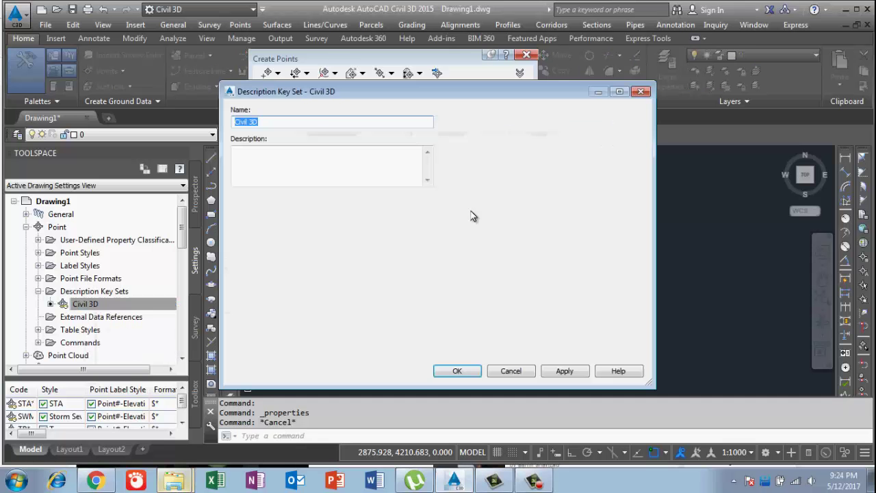
pyautogui.press('Escape')
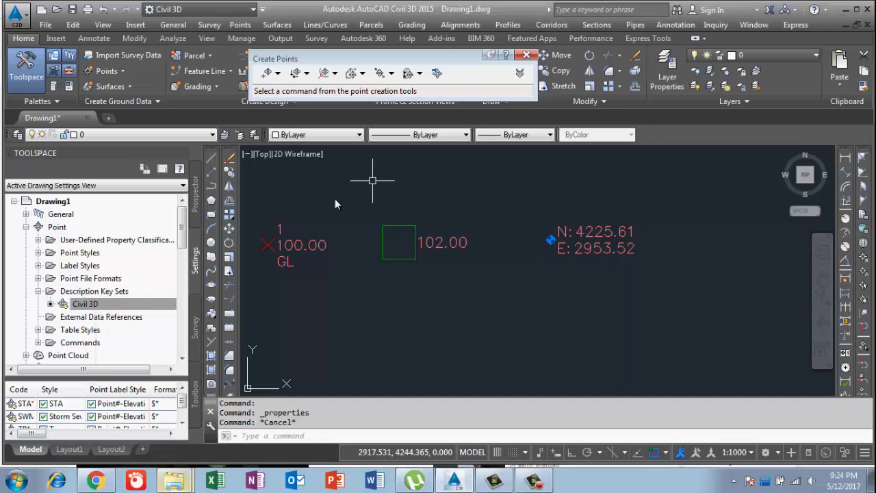
# Review the codes, styles and layers in the Civil 3D description key set, widening the Point Label Style column, and close the key editor.
pyautogui.rightClick(77, 307)
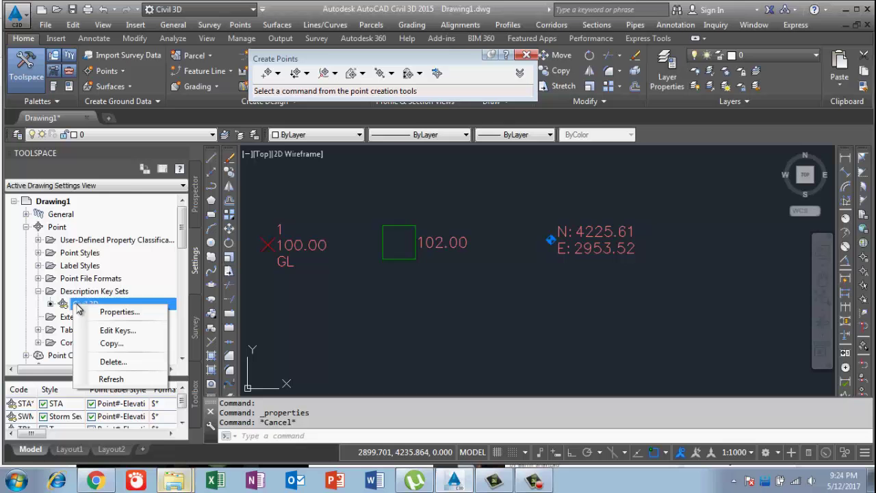
pyautogui.click(106, 331)
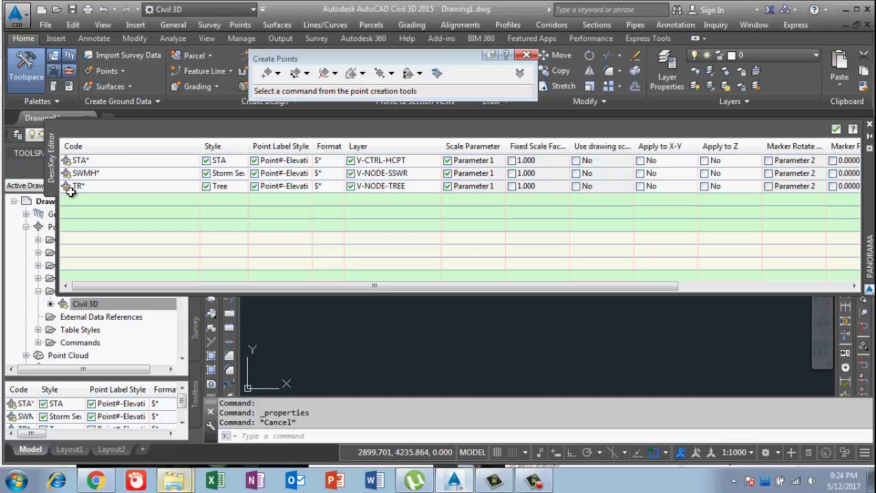
pyautogui.moveTo(100, 191)
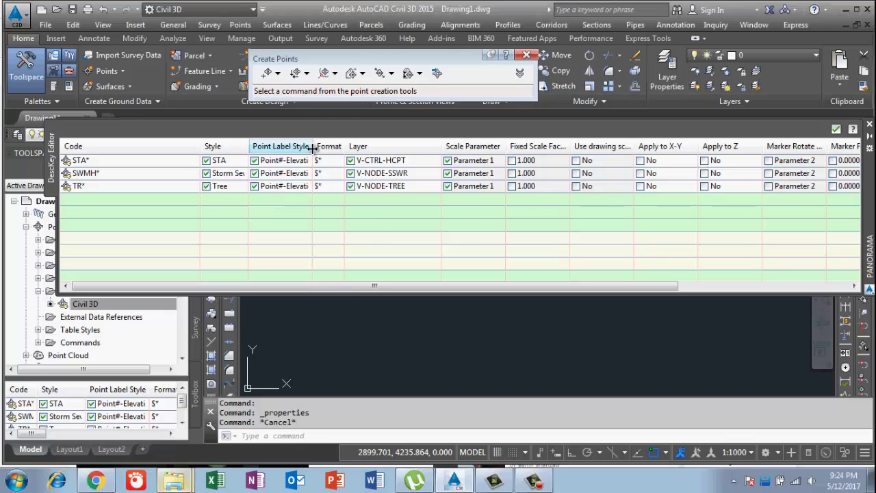
pyautogui.moveTo(312, 149); pyautogui.dragTo(381, 150)
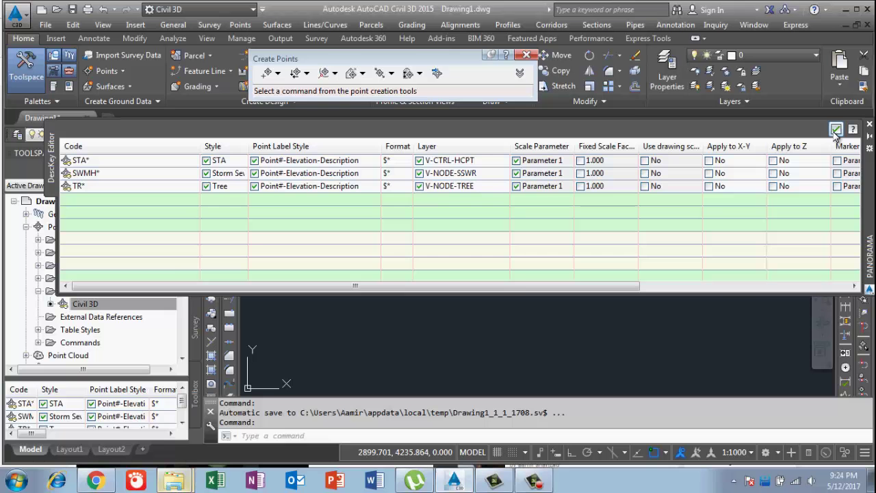
pyautogui.click(836, 130)
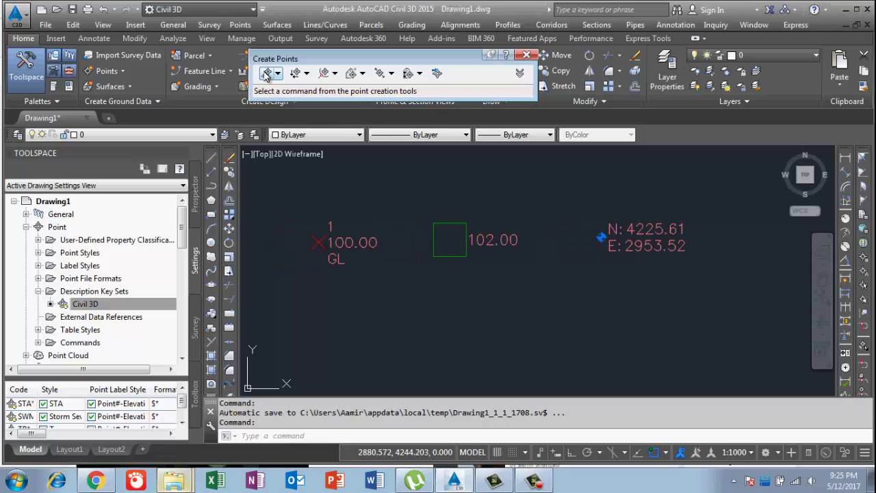
# Create a fourth point manually at about N 4202.66 m, E 2888.76 m with description TR and elevation 116, then end the command.
pyautogui.click(266, 73)
pyautogui.click(342, 329)
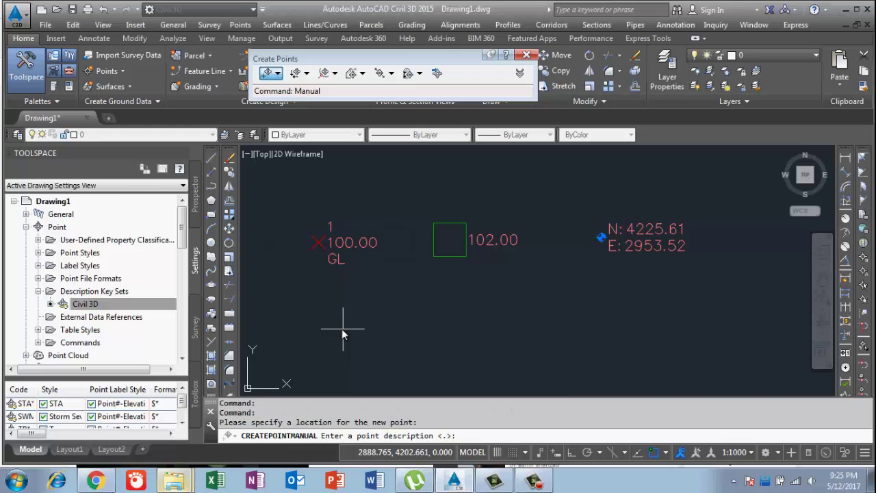
pyautogui.write('TR')
pyautogui.press('Return')
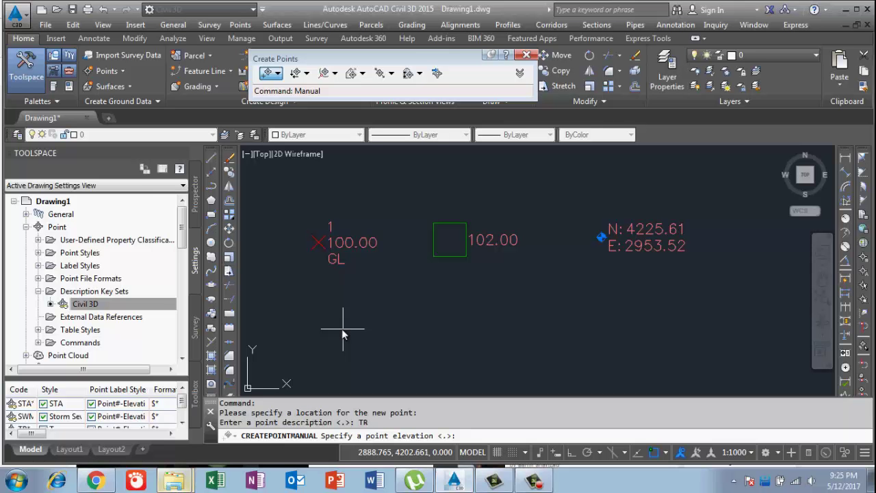
pyautogui.write('116')
pyautogui.press('Return')
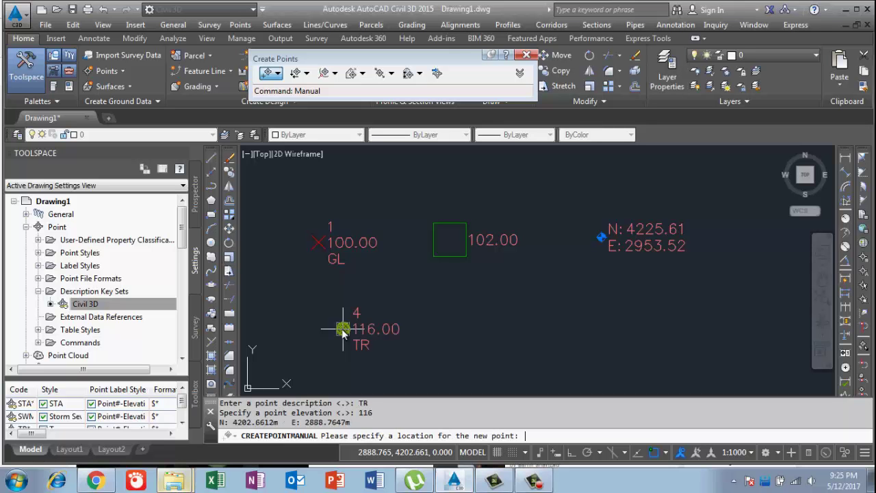
pyautogui.scroll(4, 352, 334)
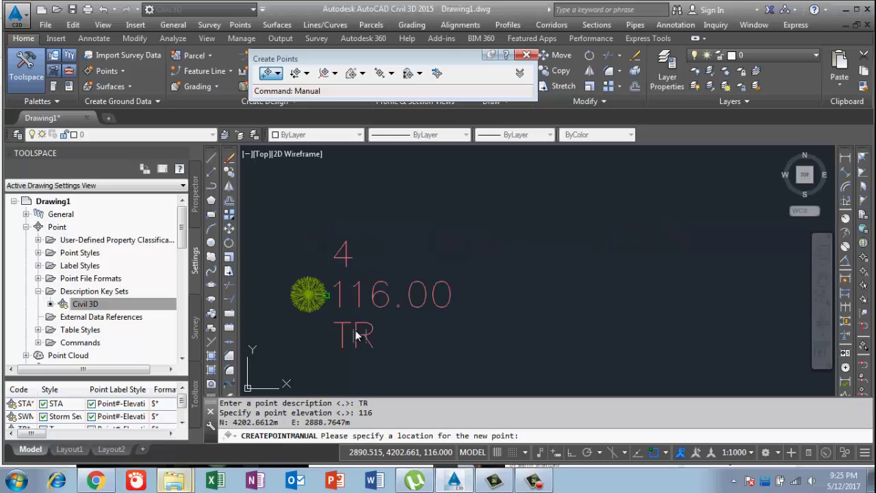
pyautogui.press('Escape')
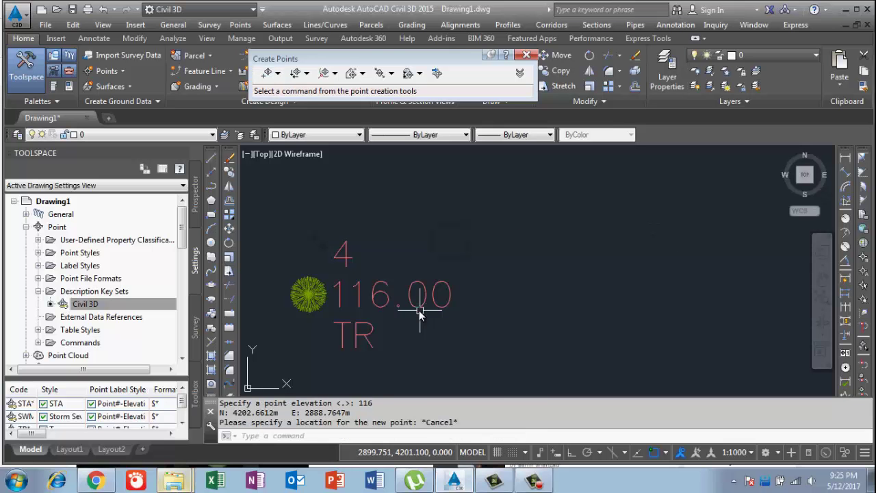
pyautogui.scroll(4, 309, 296)
pyautogui.scroll(-4, 396, 299)
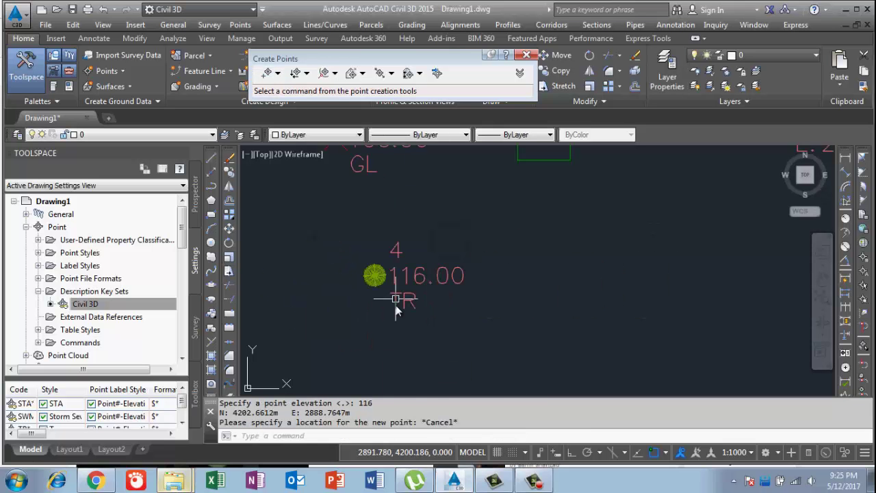
pyautogui.scroll(-2, 378, 311)
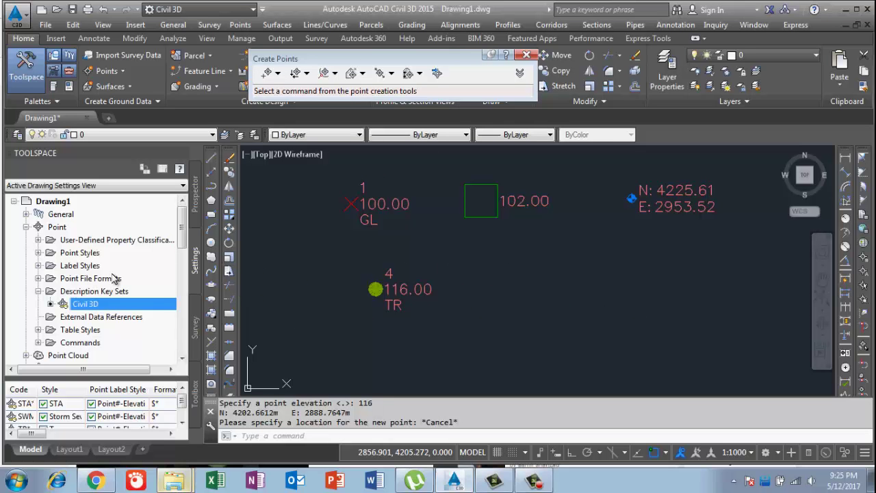
# Add a new description key with the code CB to the Civil 3D description key set.
pyautogui.rightClick(74, 307)
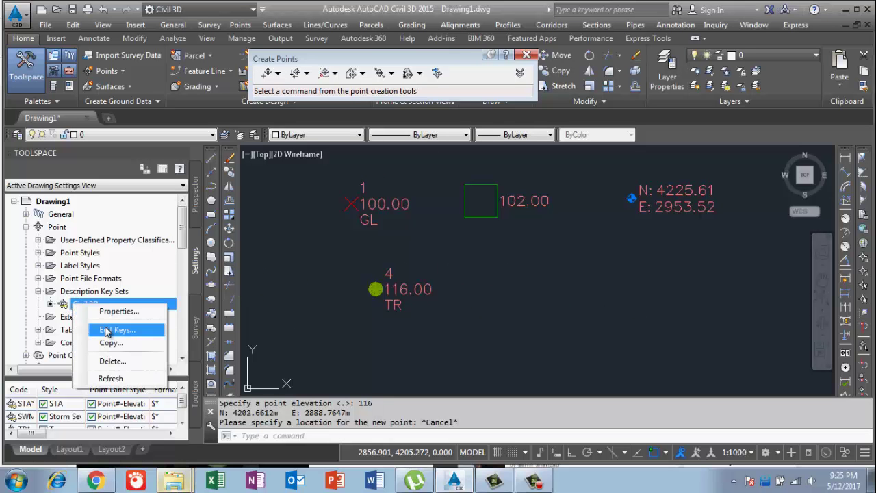
pyautogui.click(110, 330)
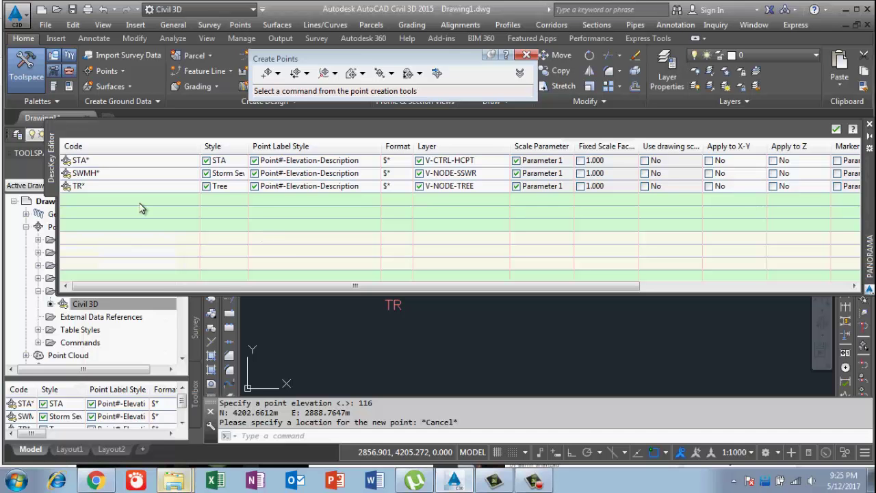
pyautogui.click(171, 188)
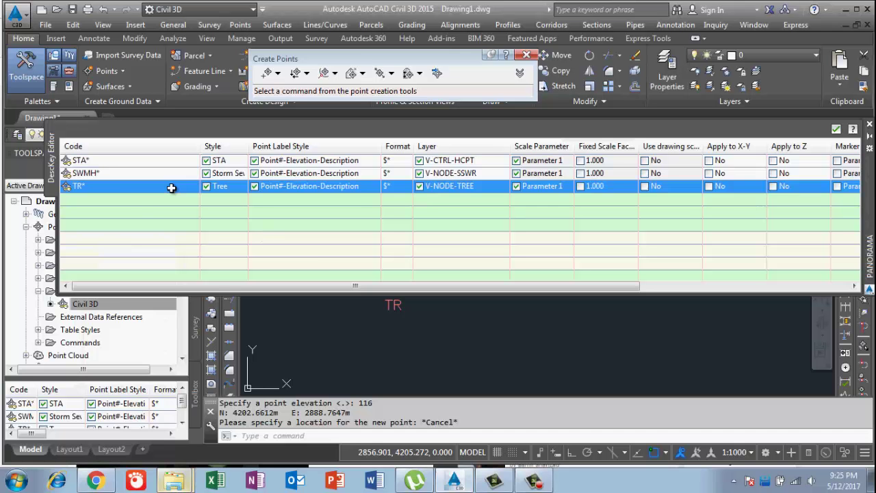
pyautogui.rightClick(112, 190)
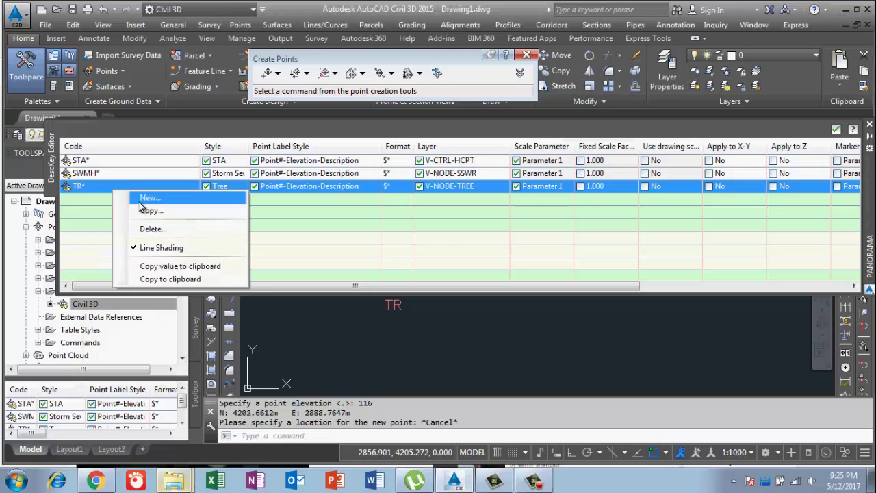
pyautogui.click(149, 198)
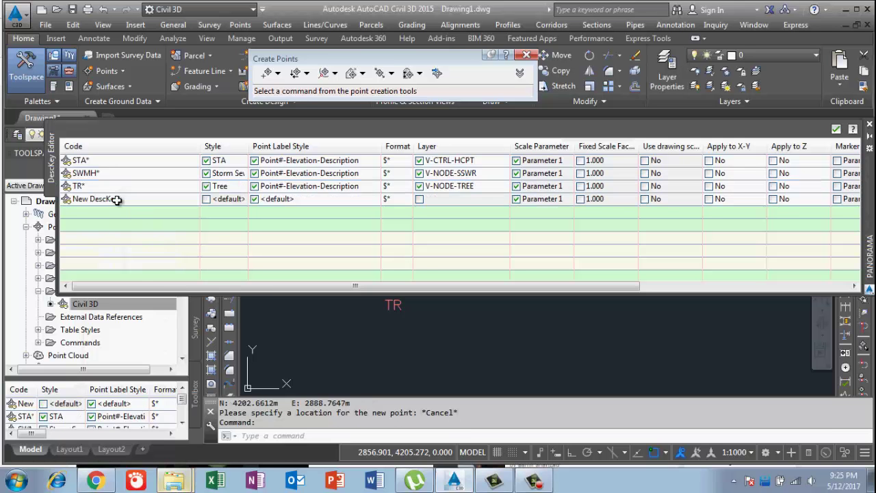
pyautogui.click(117, 200)
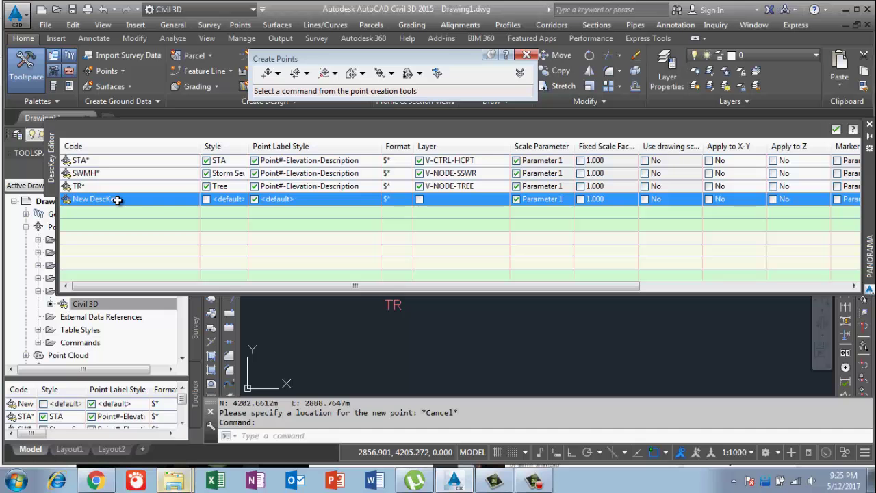
pyautogui.click(117, 199)
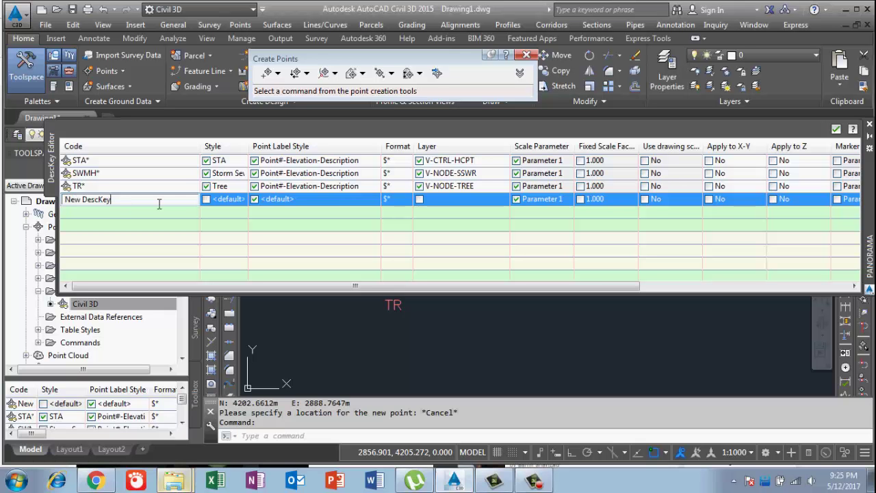
pyautogui.hotkey('ctrl', 'a')
pyautogui.press('BackSpace')
pyautogui.write('CB')
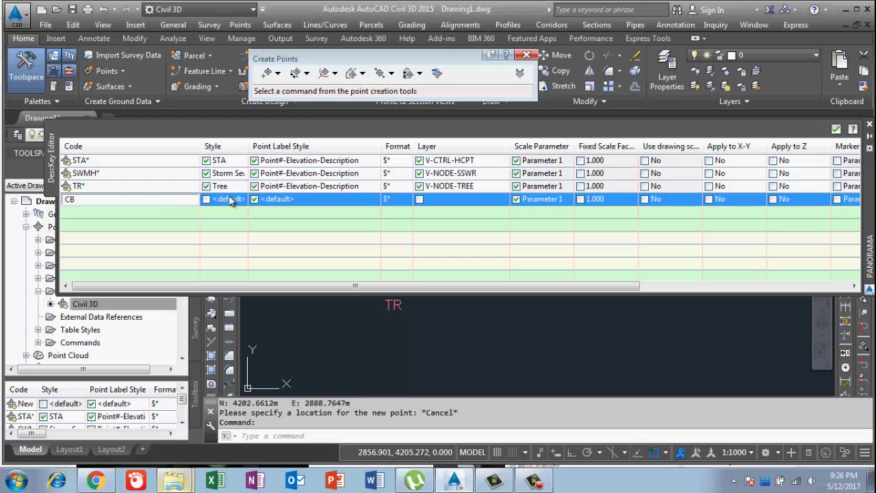
# Widen the Style column, then enable the CB key's point style and set it to Catch Basin.
pyautogui.moveTo(196, 141); pyautogui.dragTo(258, 145)
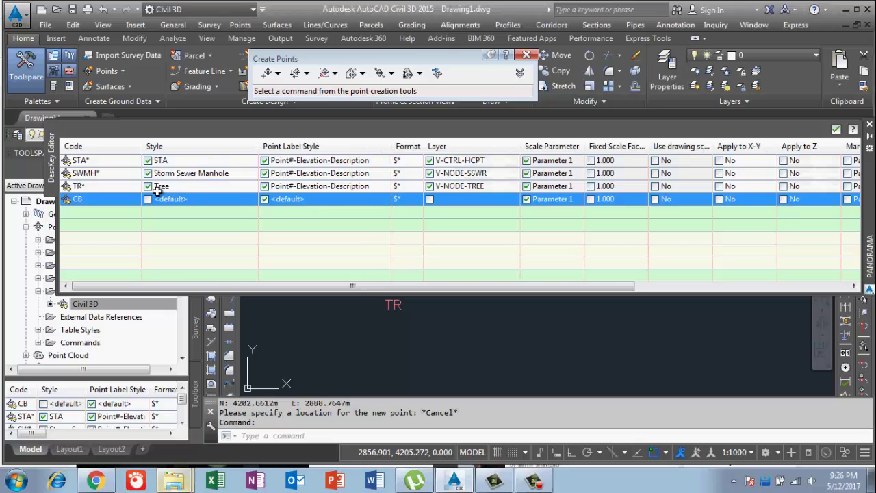
pyautogui.click(149, 199)
pyautogui.click(187, 200)
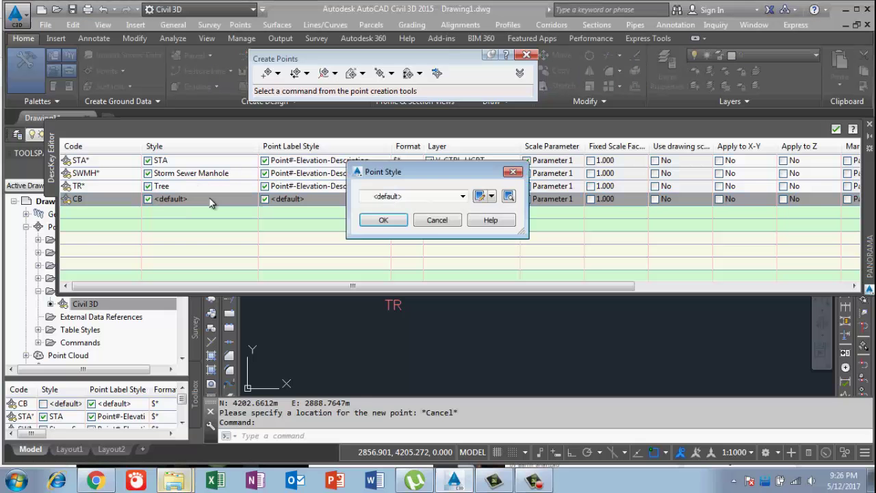
pyautogui.click(462, 197)
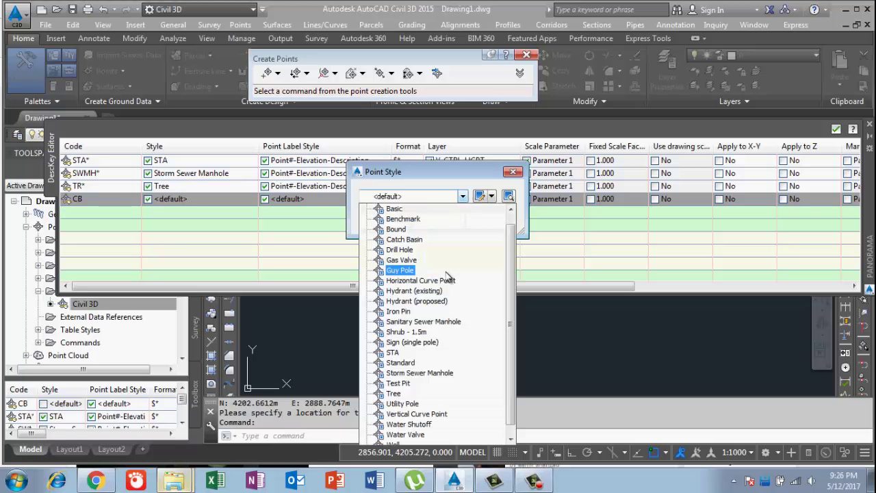
pyautogui.click(413, 244)
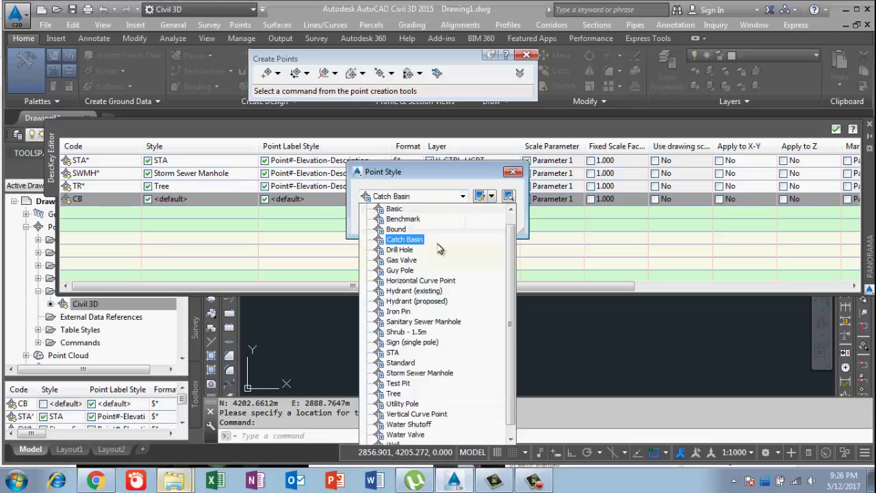
pyautogui.click(410, 242)
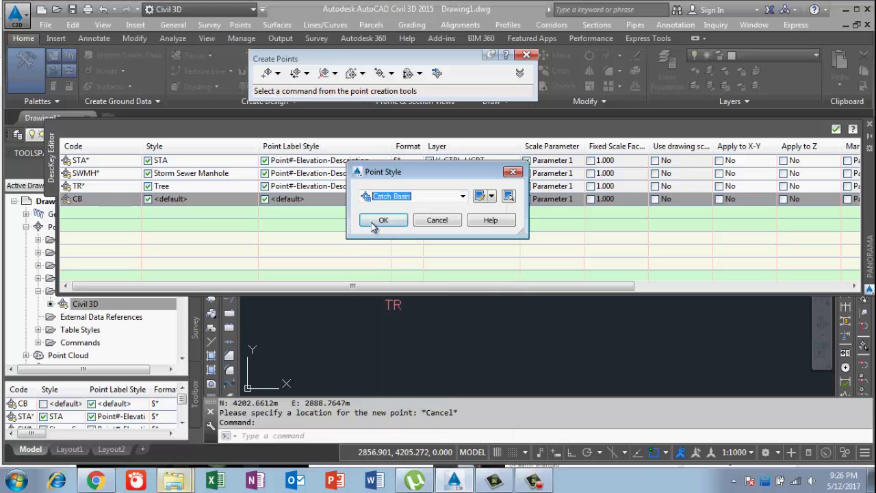
pyautogui.click(384, 220)
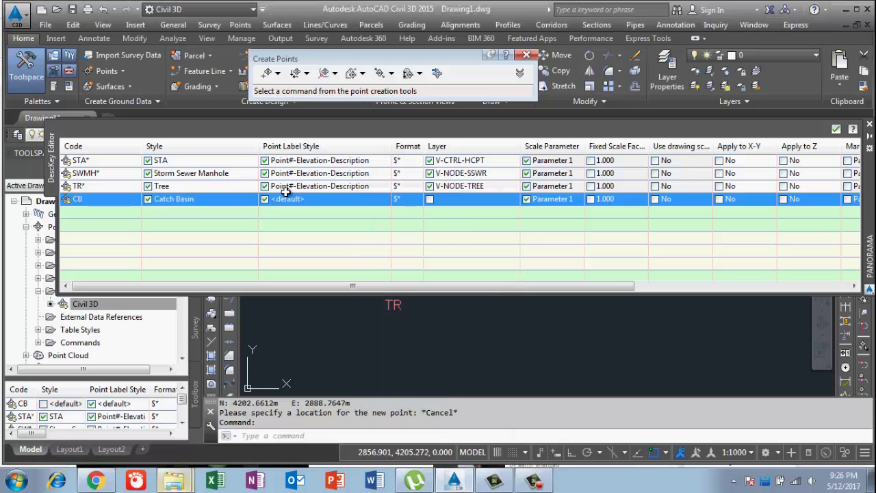
# Set the CB key's point label style to Description Only.
pyautogui.click(365, 203)
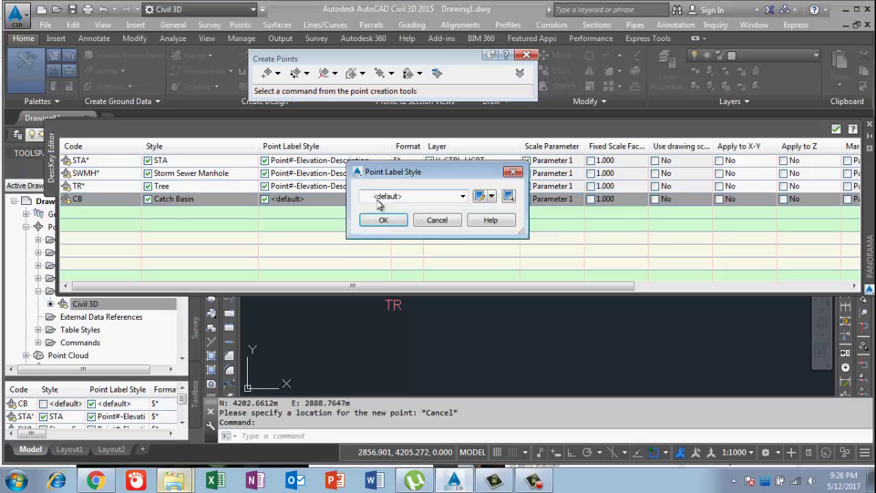
pyautogui.click(463, 197)
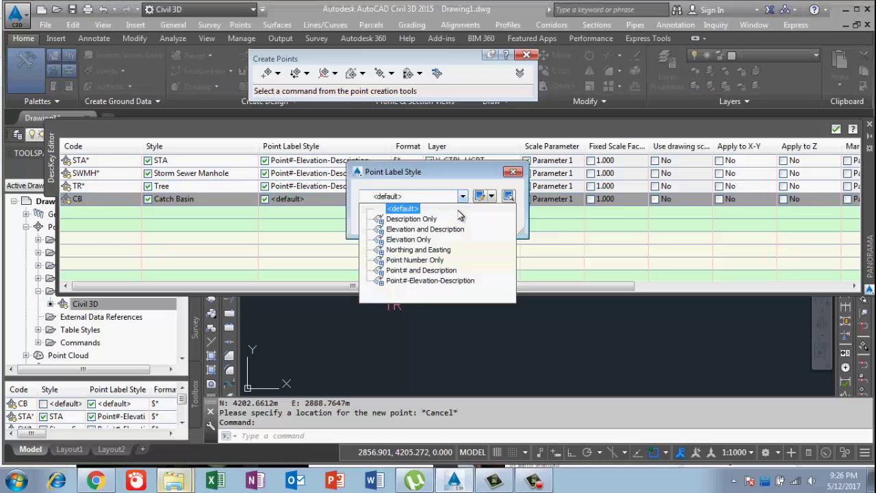
pyautogui.click(408, 219)
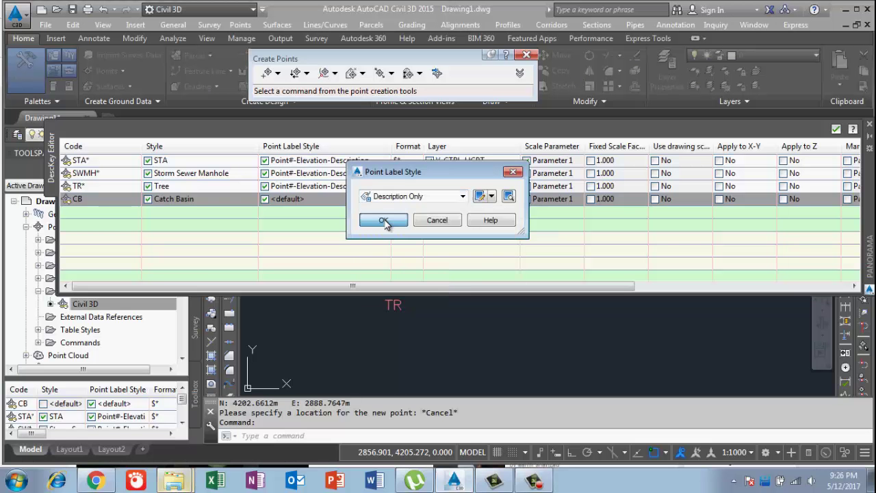
pyautogui.click(383, 220)
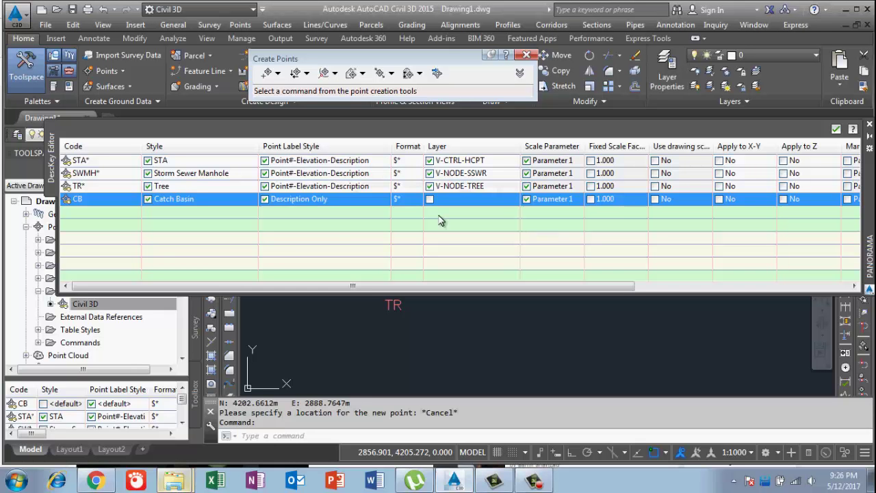
# Enable the CB key's layer, assign it to V-NODE-STRM, and apply and close the key editor.
pyautogui.click(430, 199)
pyautogui.click(447, 200)
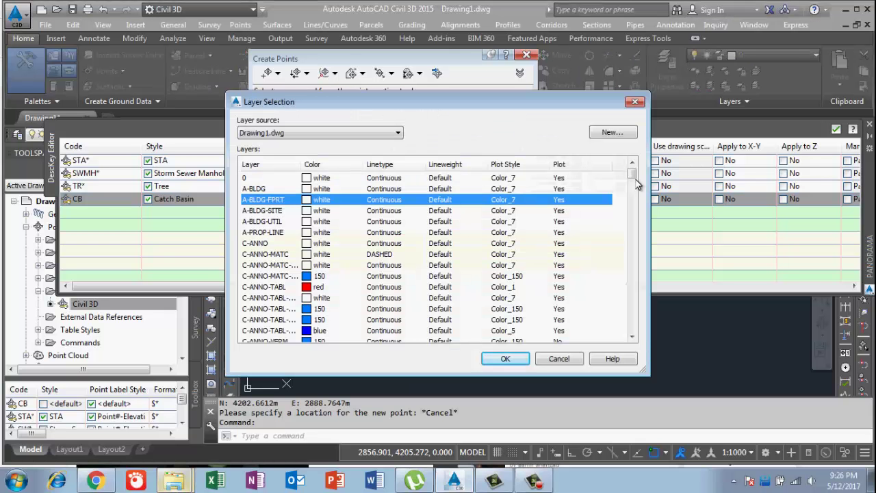
pyautogui.moveTo(633, 174); pyautogui.dragTo(640, 317)
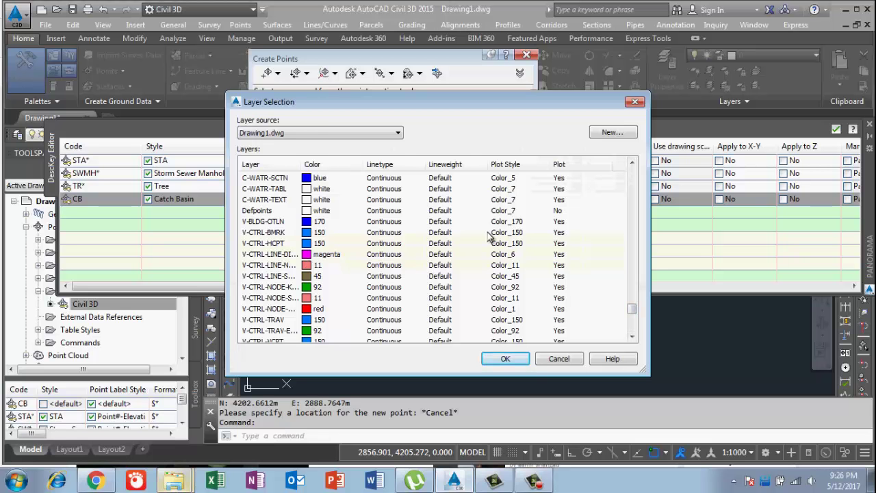
pyautogui.moveTo(295, 159); pyautogui.dragTo(356, 177)
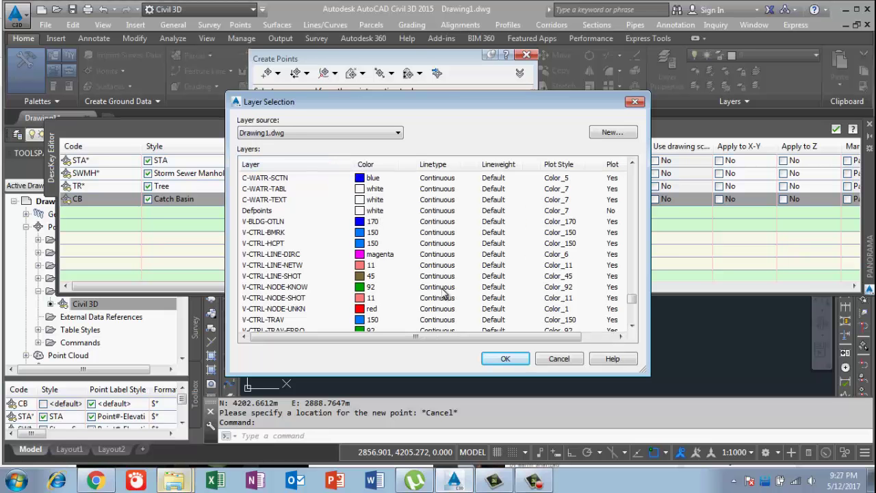
pyautogui.moveTo(630, 300); pyautogui.dragTo(633, 322)
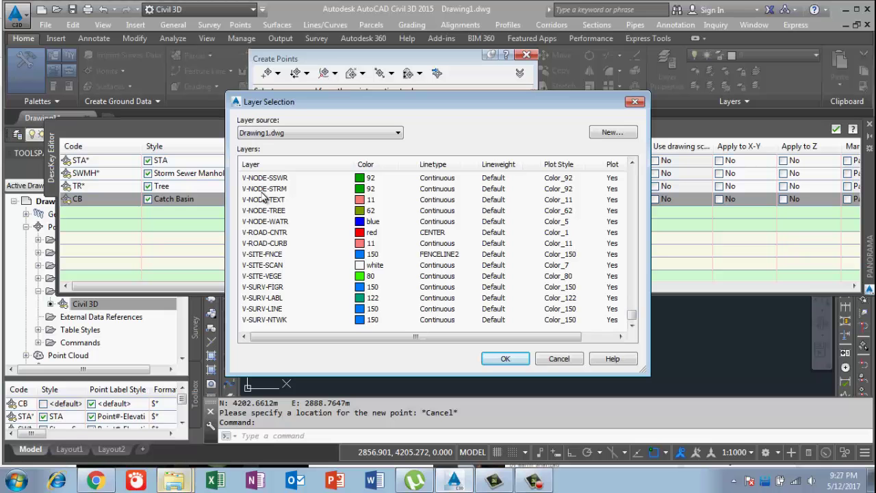
pyautogui.click(319, 190)
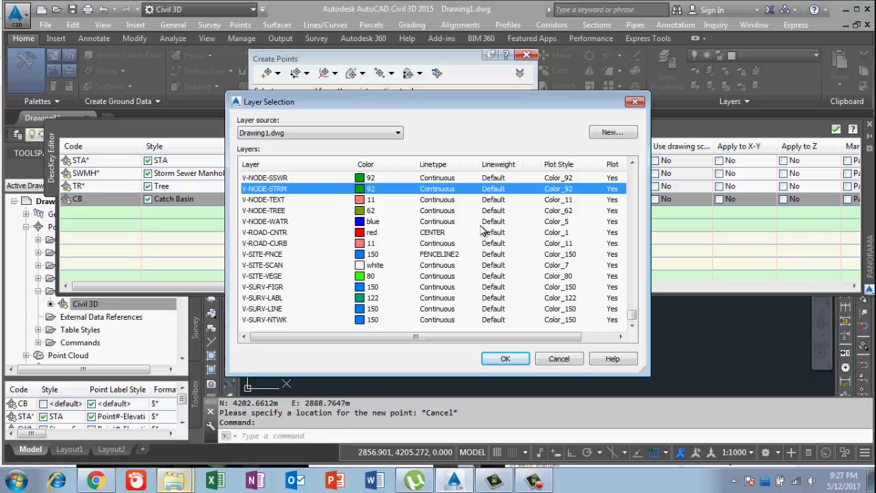
pyautogui.click(506, 360)
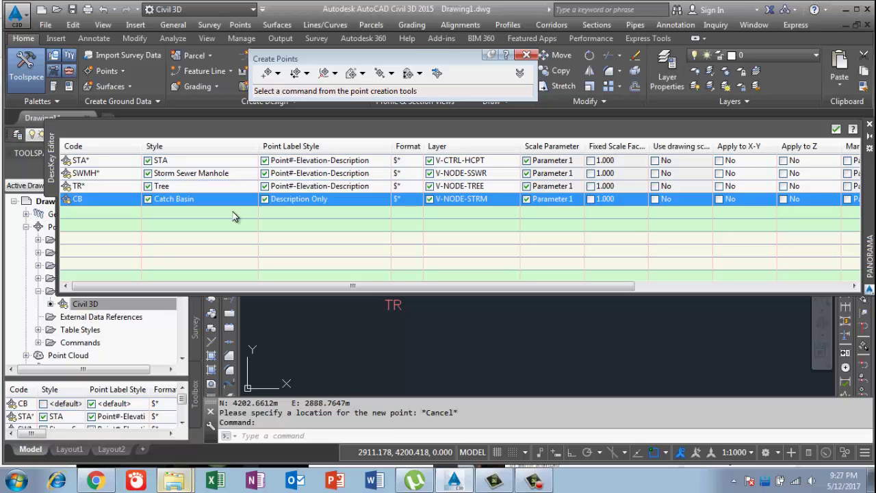
pyautogui.click(837, 131)
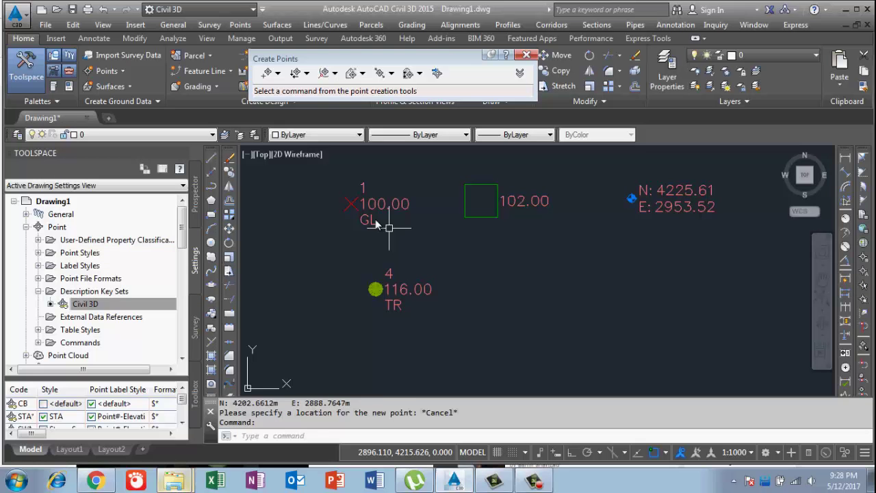
# Create a point manually at about N 4204.14 m, E 2923.33 m with description CB and elevation 100, then end the command.
pyautogui.click(269, 74)
pyautogui.click(269, 73)
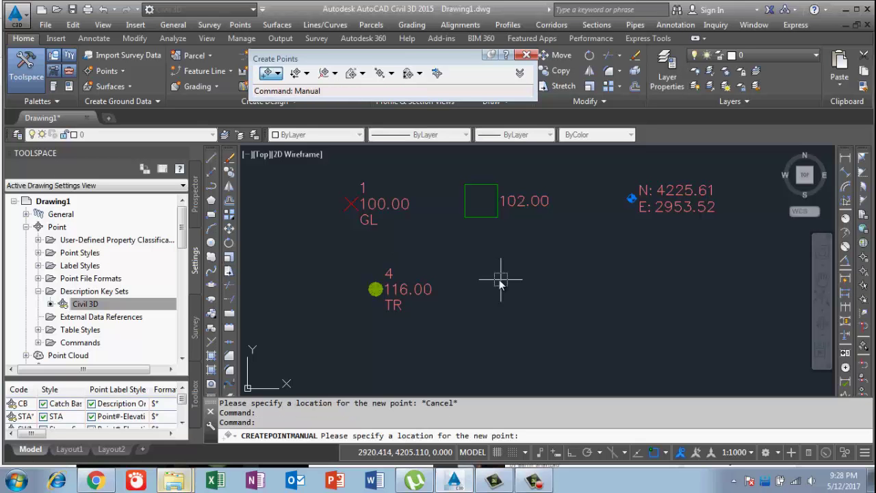
pyautogui.click(512, 283)
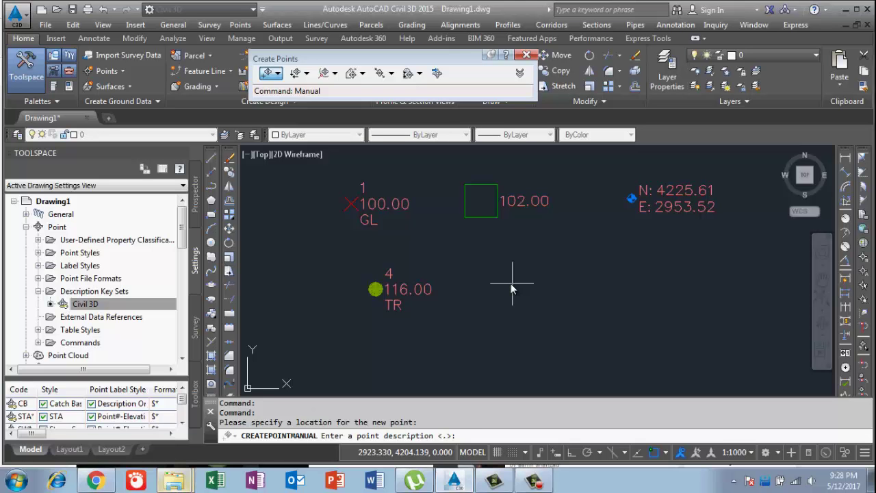
pyautogui.write('CB')
pyautogui.press('Return')
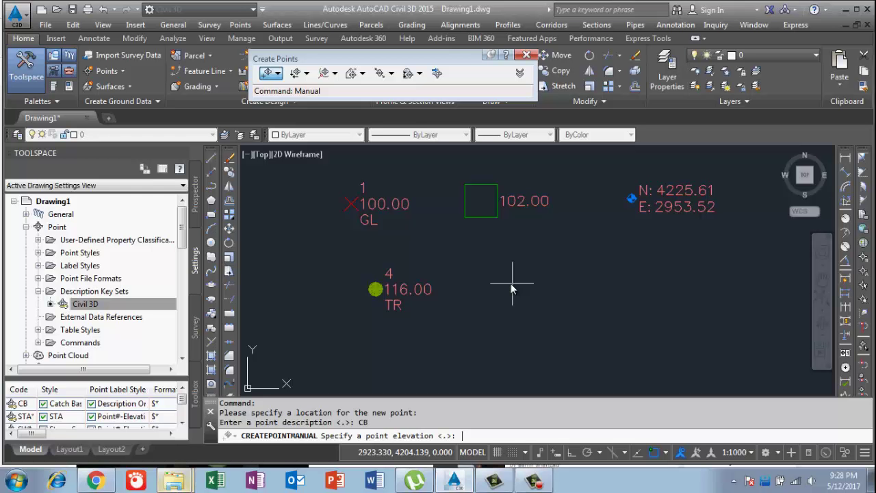
pyautogui.write('100')
pyautogui.press('Return')
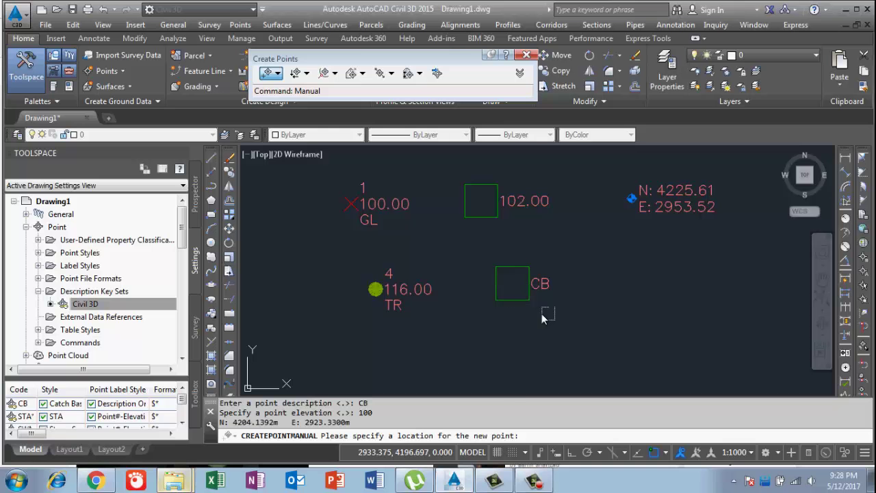
pyautogui.press('Escape')
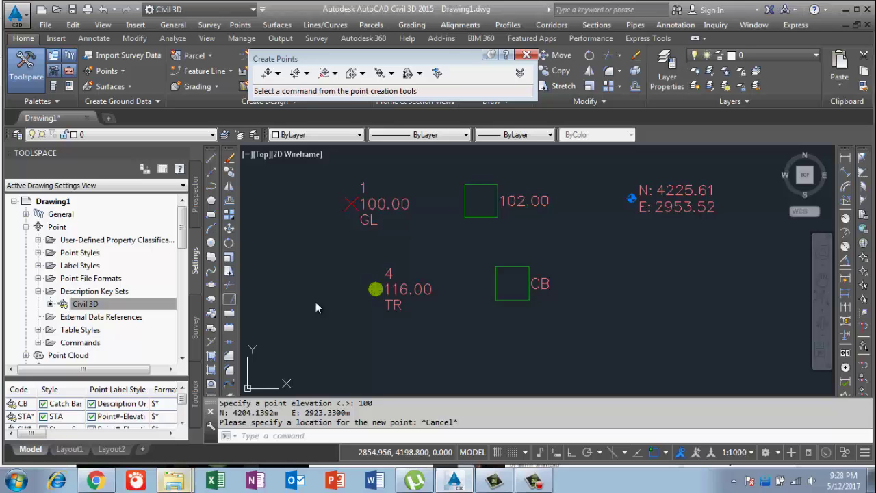
# Apply the description keys to the existing catch basin point labelled 102.00.
pyautogui.click(84, 305)
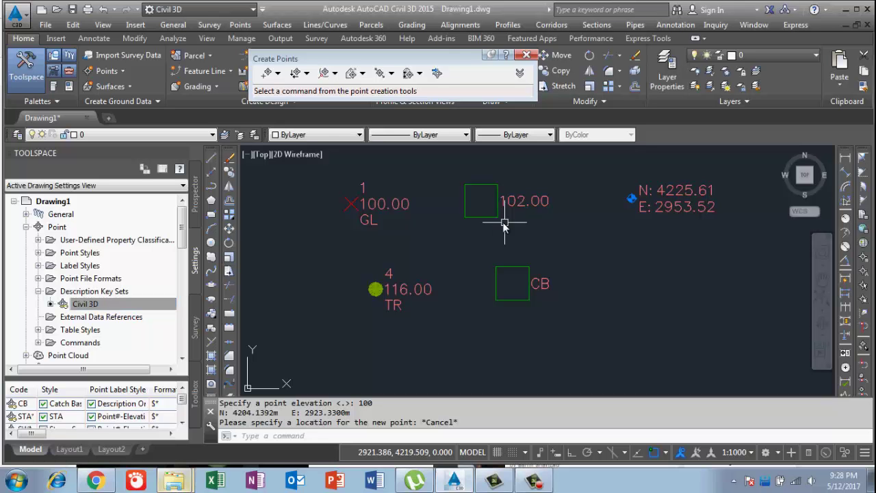
pyautogui.moveTo(496, 207)
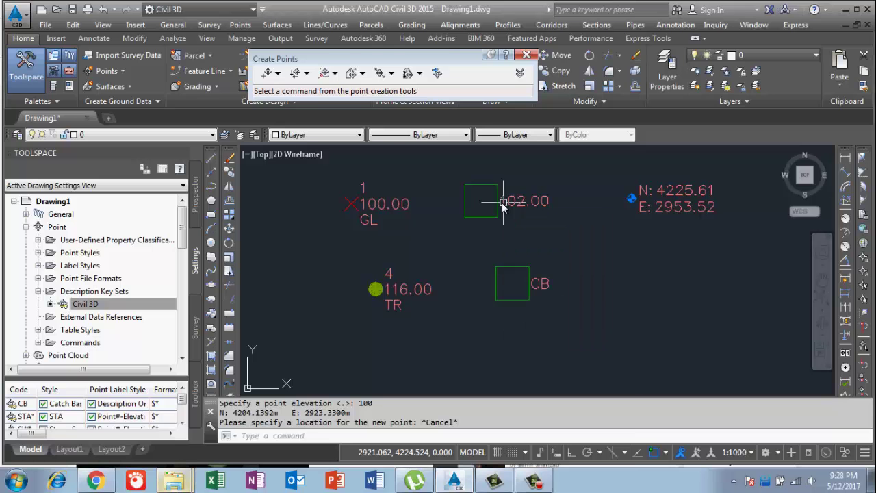
pyautogui.click(497, 209)
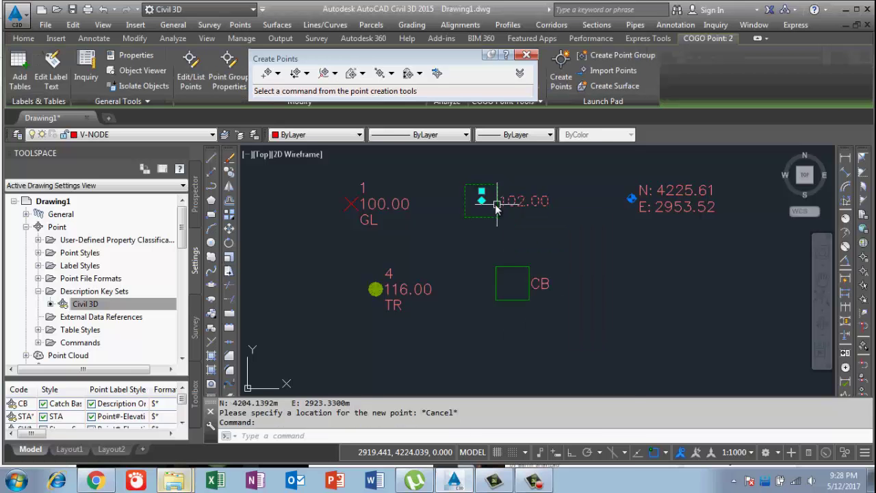
pyautogui.rightClick(498, 210)
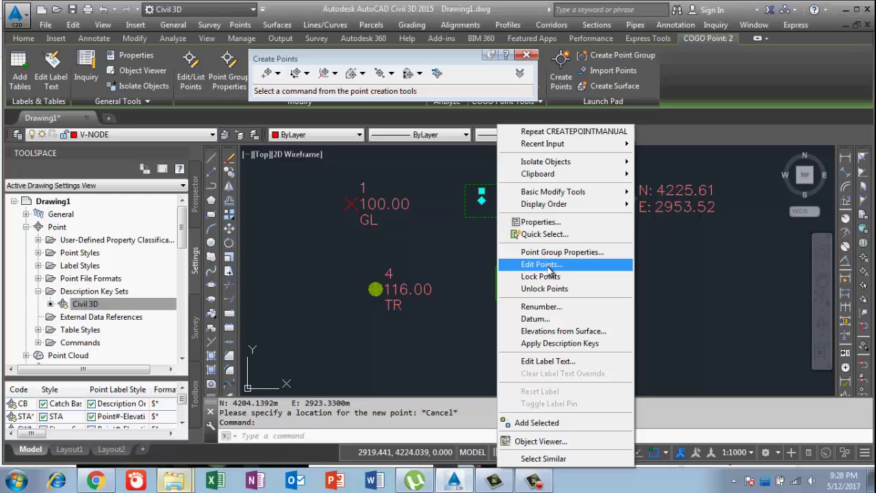
pyautogui.click(587, 345)
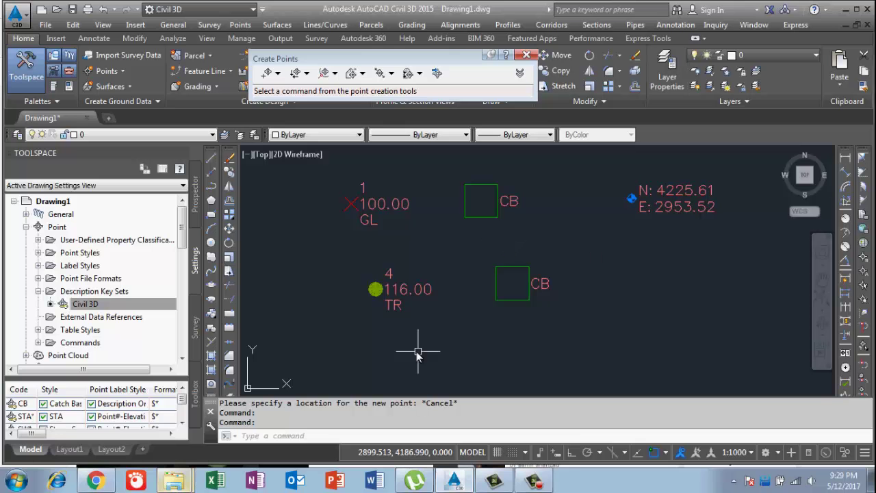
pyautogui.moveTo(541, 483)
pyautogui.click(541, 483)
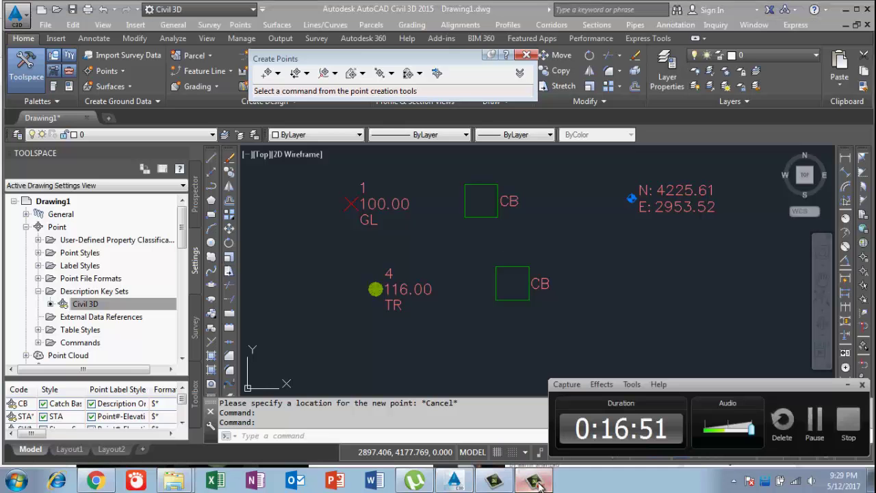
pyautogui.click(538, 482)
pyautogui.moveTo(576, 331); pyautogui.dragTo(481, 338, button='middle')
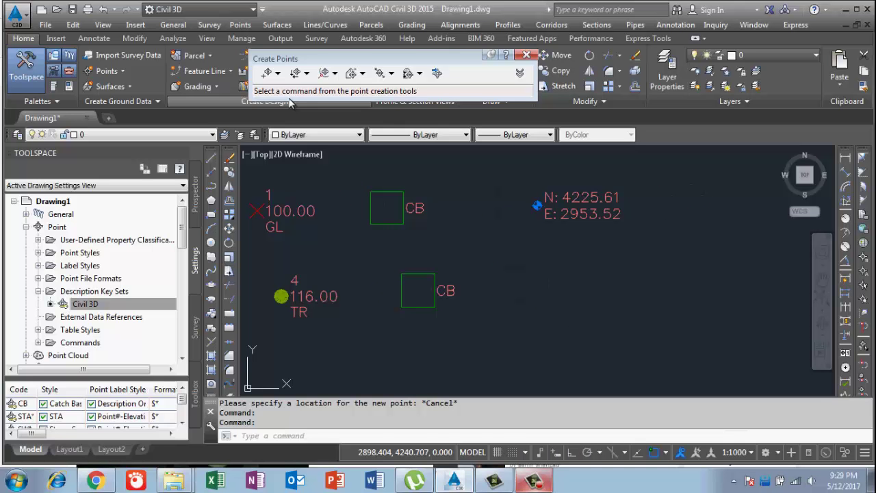
pyautogui.click(267, 72)
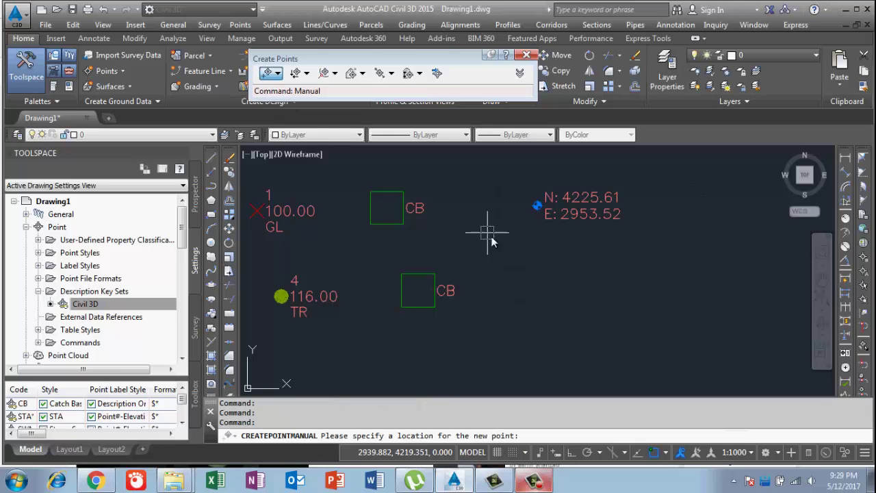
pyautogui.click(545, 291)
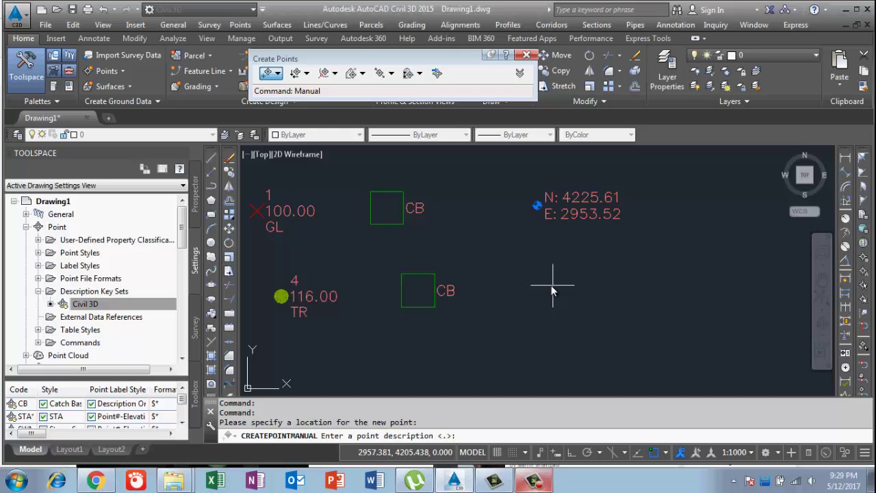
pyautogui.press('Escape')
pyautogui.press('Escape')
pyautogui.press('Escape')
# Open the Civil 3D description key set for editing and add a new description key.
pyautogui.click(85, 304)
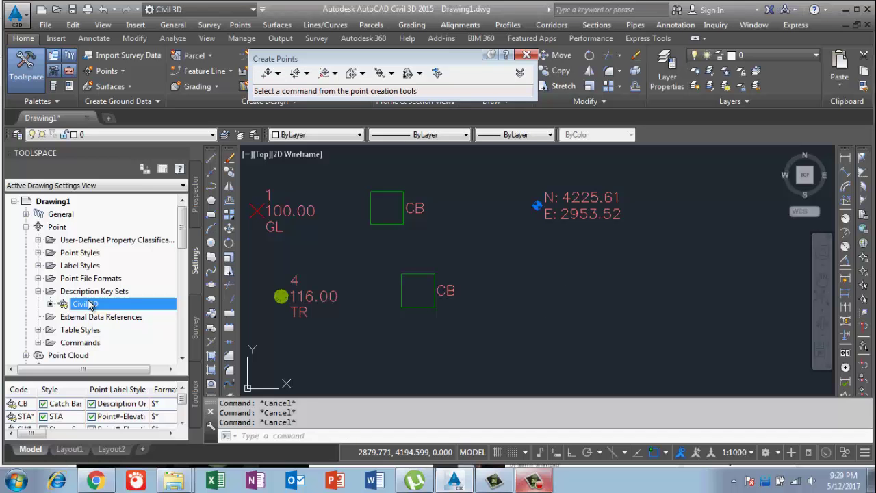
pyautogui.rightClick(89, 305)
pyautogui.click(124, 327)
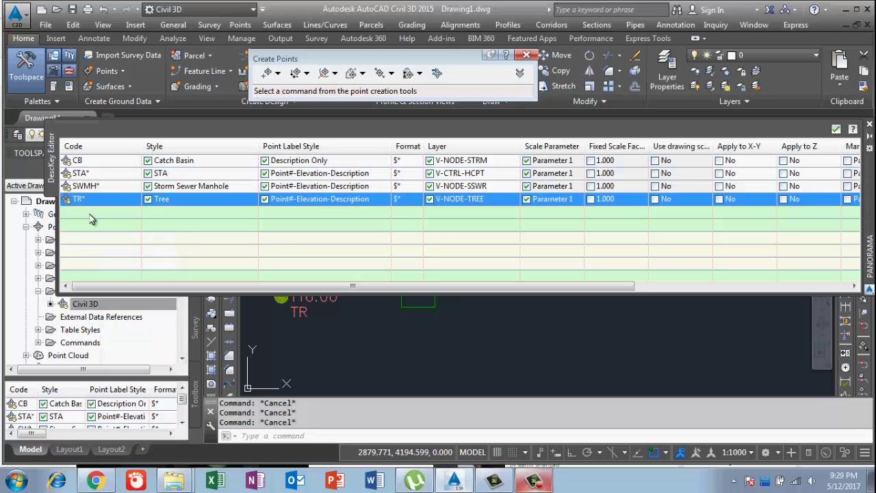
pyautogui.click(96, 199)
pyautogui.rightClick(99, 200)
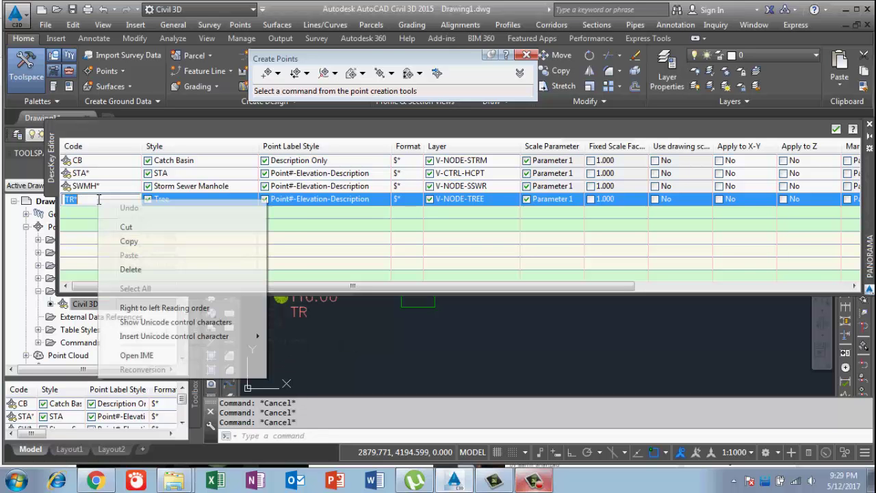
pyautogui.rightClick(105, 206)
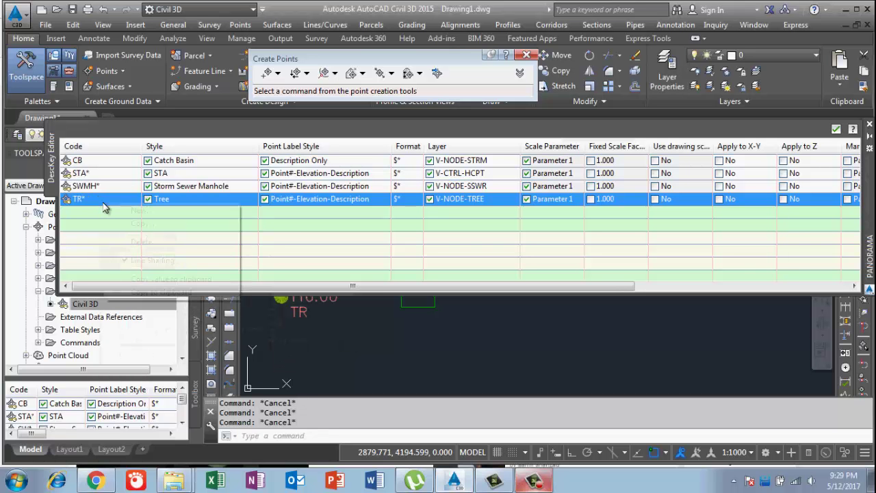
pyautogui.click(130, 211)
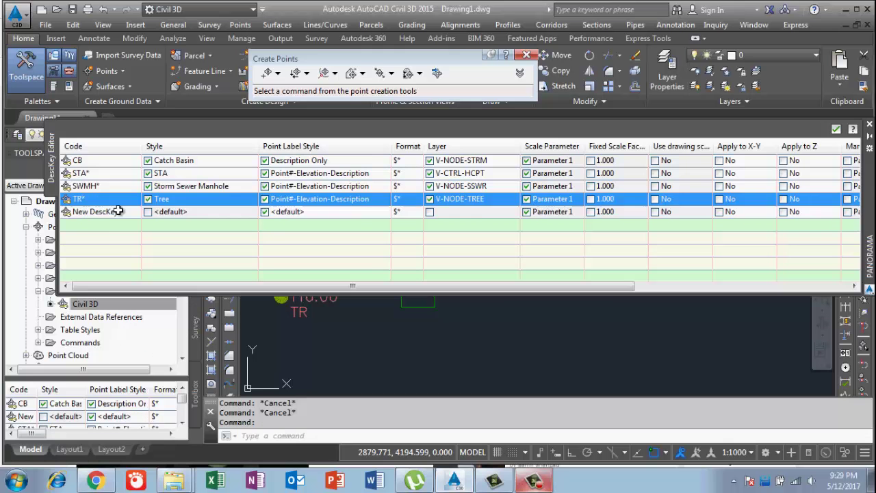
# Set the new description key's code to BM.
pyautogui.click(113, 213)
pyautogui.click(112, 216)
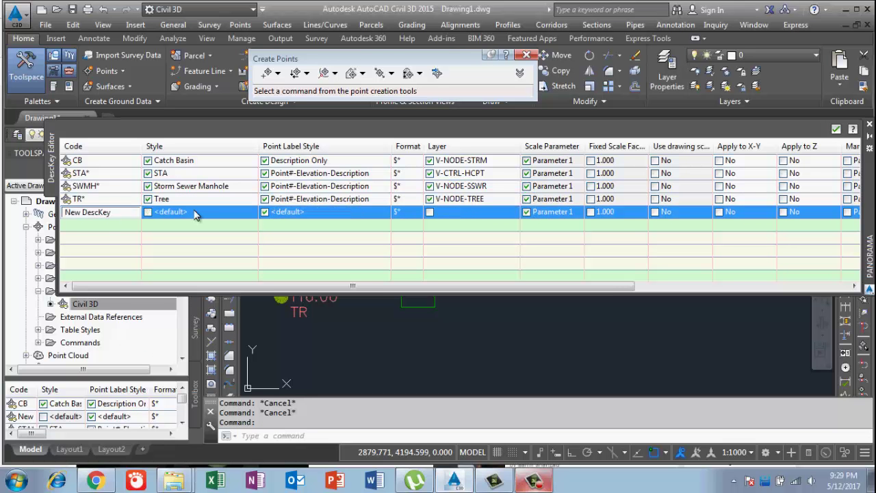
pyautogui.press('BackSpace')
pyautogui.press('BackSpace')
pyautogui.press('BackSpace')
pyautogui.press('BackSpace')
pyautogui.press('BackSpace')
pyautogui.press('BackSpace')
pyautogui.press('BackSpace')
pyautogui.press('BackSpace')
pyautogui.press('BackSpace')
pyautogui.press('BackSpace')
pyautogui.press('BackSpace')
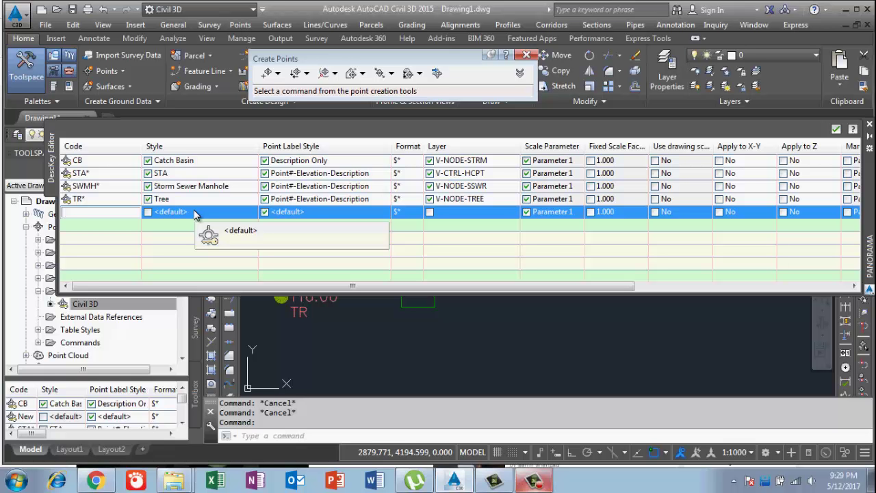
pyautogui.write('BM')
# Enable the BM key's point style and set it to Benchmark.
pyautogui.click(147, 212)
pyautogui.click(147, 212)
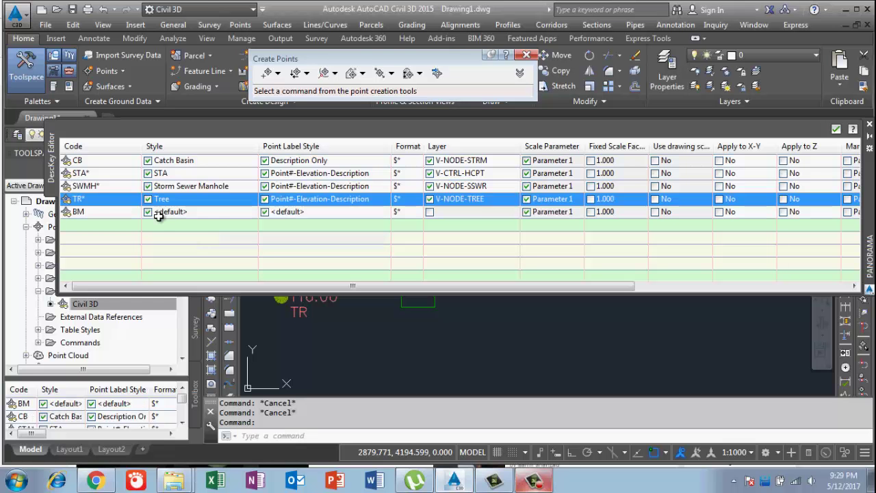
pyautogui.click(209, 217)
pyautogui.click(209, 217)
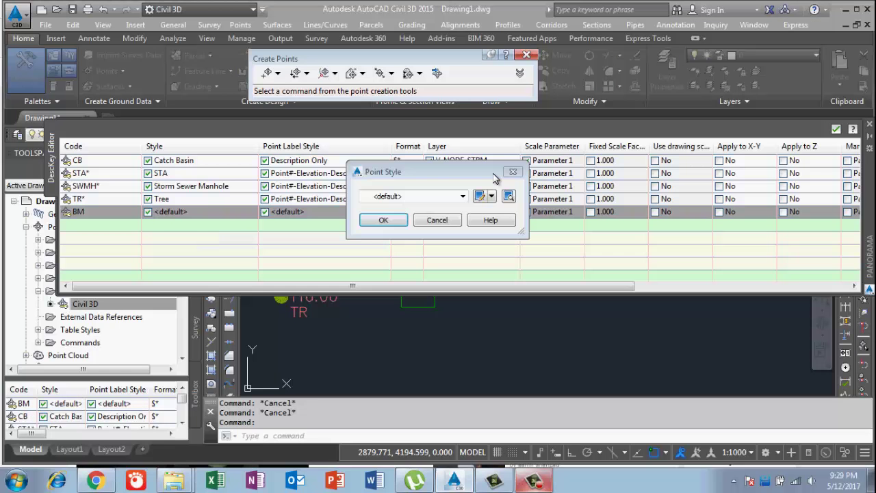
pyautogui.click(463, 196)
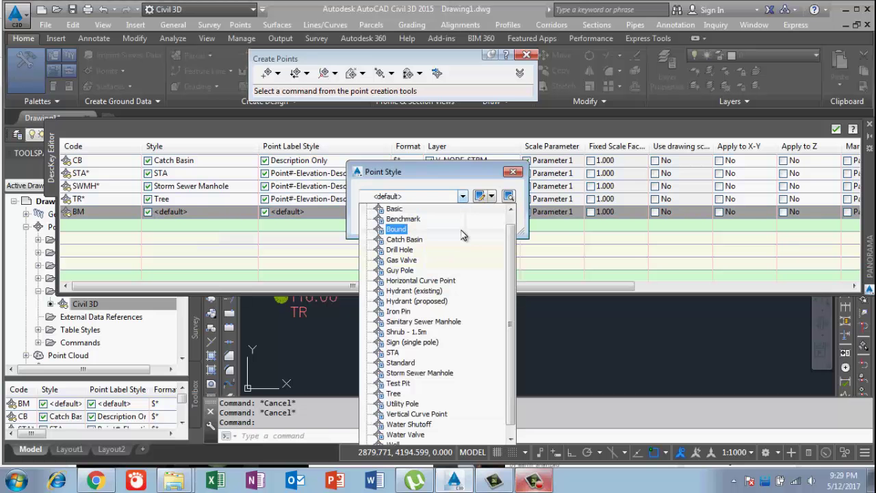
pyautogui.click(421, 219)
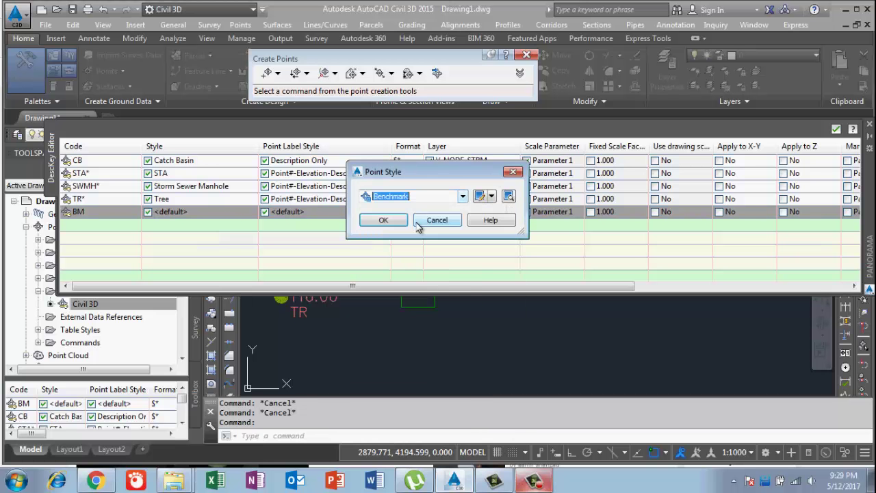
pyautogui.click(383, 221)
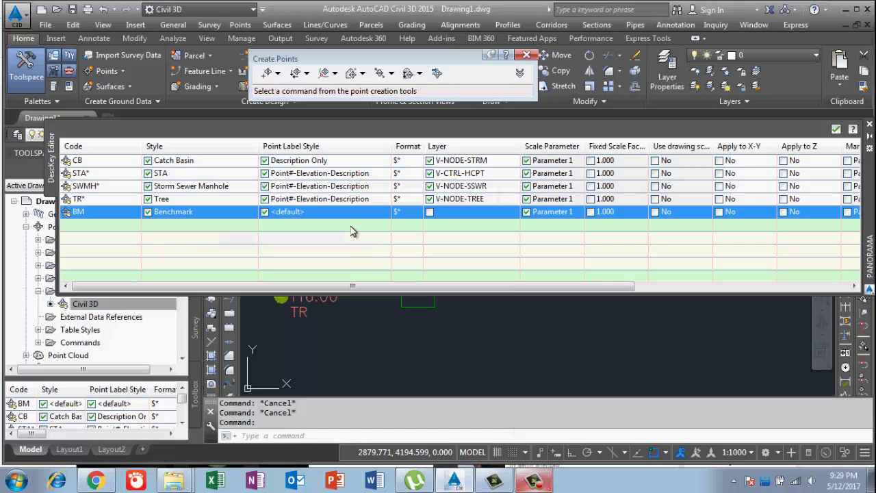
# Set the BM key's point label style to Description Only.
pyautogui.click(310, 215)
pyautogui.click(462, 197)
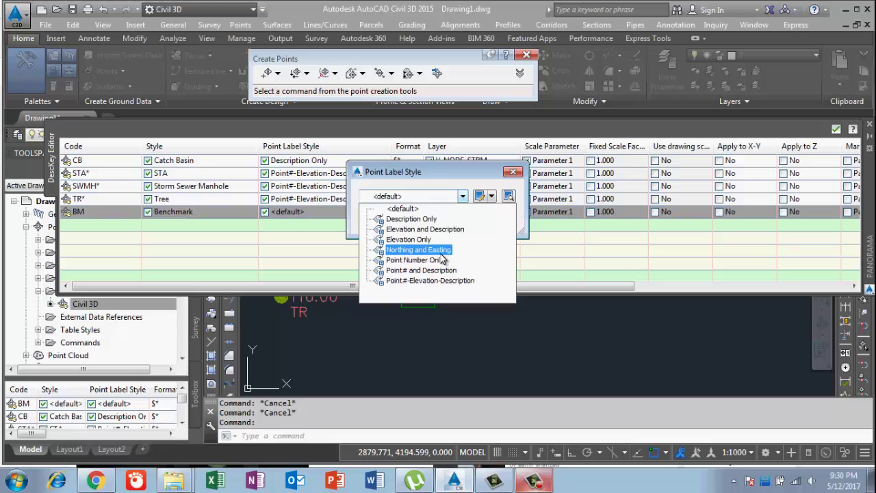
pyautogui.click(428, 221)
pyautogui.click(395, 226)
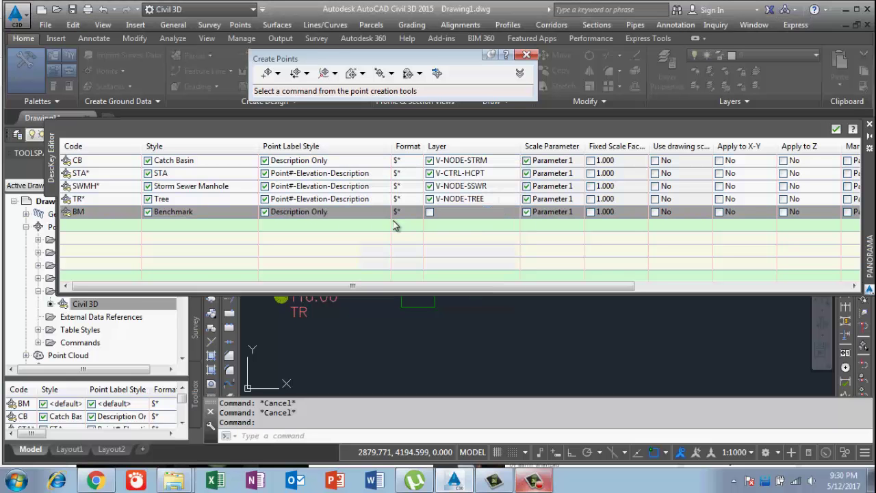
# Enable the BM key's layer and assign it to V-NODE.
pyautogui.click(430, 212)
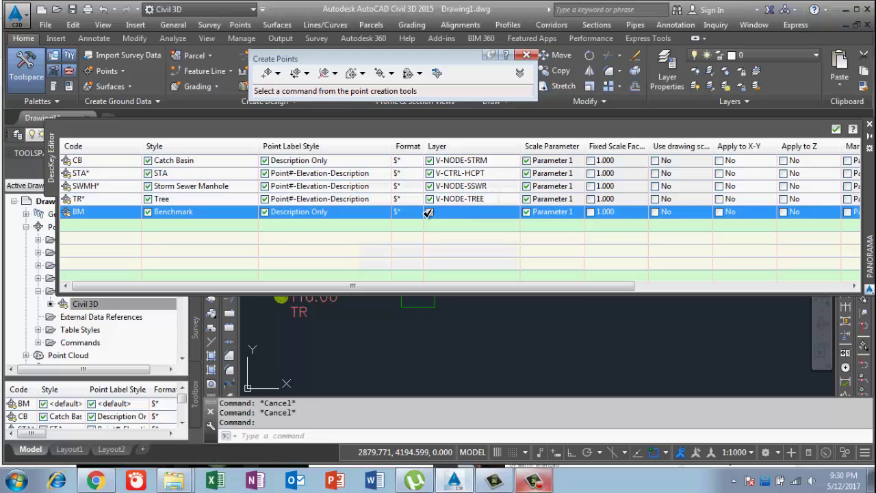
pyautogui.click(446, 212)
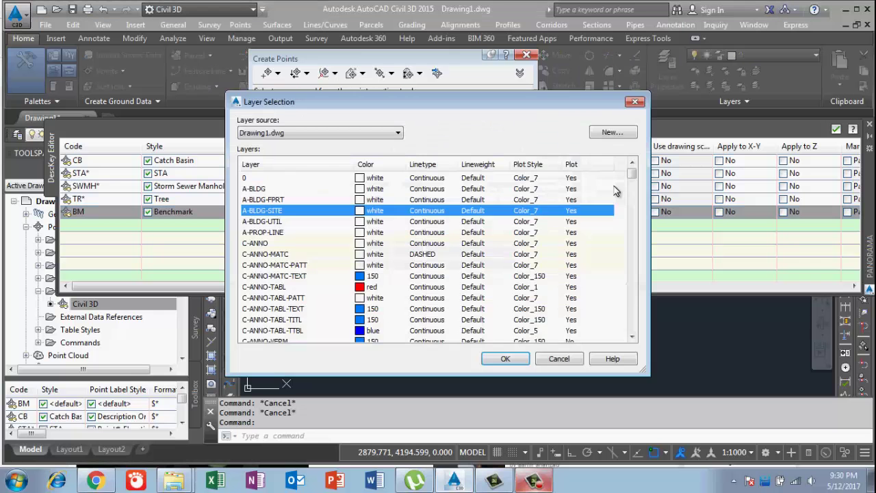
pyautogui.moveTo(631, 174); pyautogui.dragTo(644, 316)
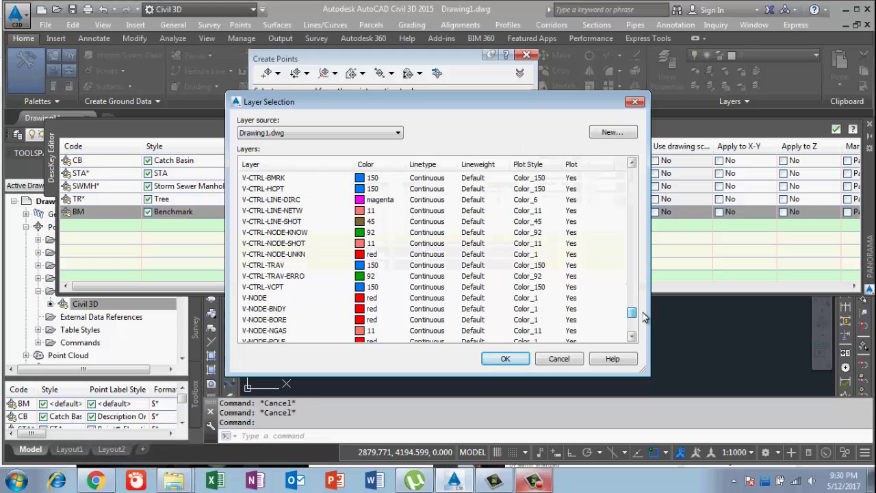
pyautogui.click(325, 299)
pyautogui.click(507, 360)
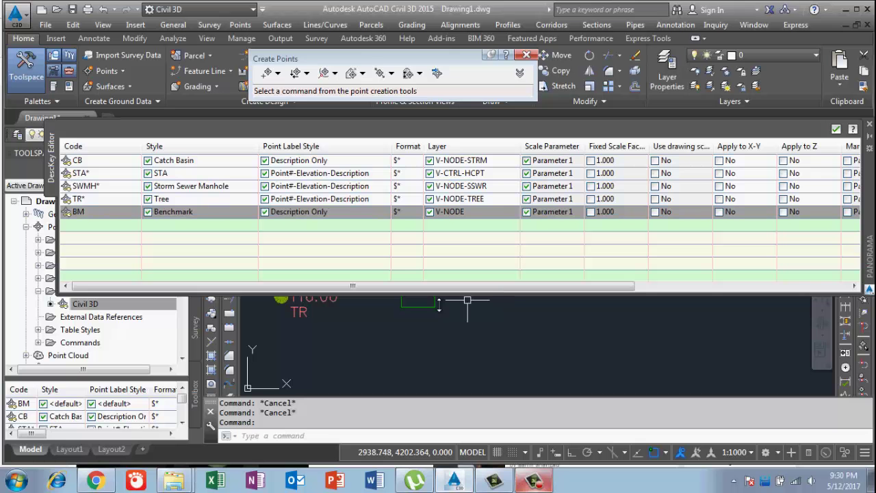
# Change the BM key's code to BM* so it matches numbered descriptions, and apply and close the key editor.
pyautogui.click(61, 210)
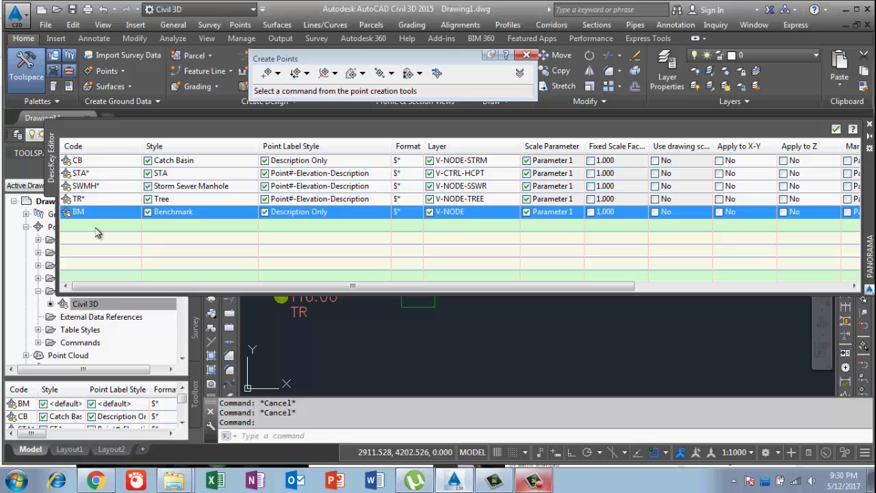
pyautogui.moveTo(89, 171)
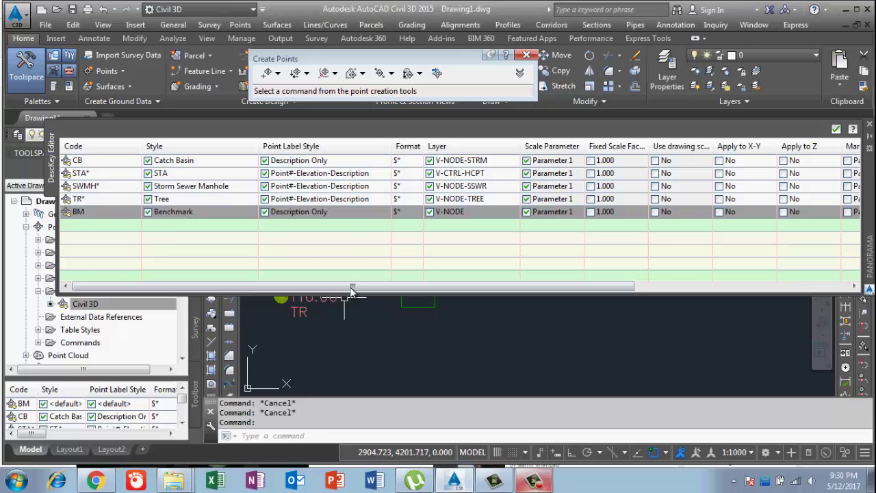
pyautogui.click(91, 214)
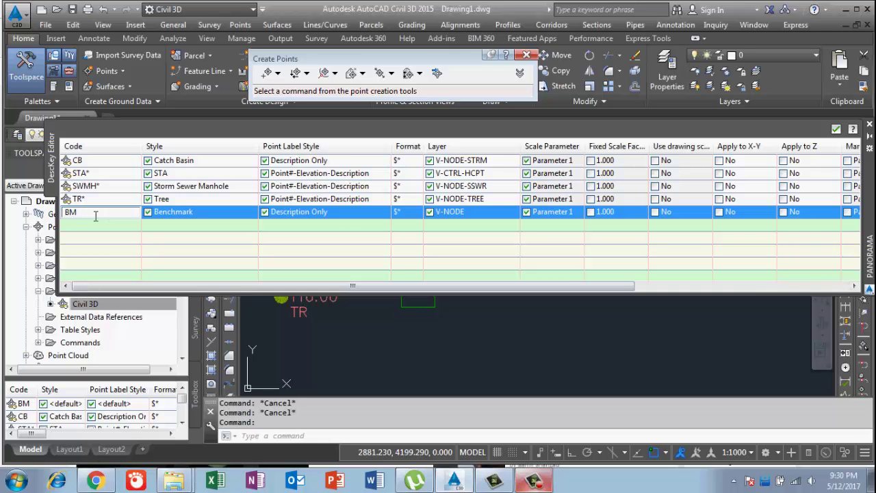
pyautogui.write('*')
pyautogui.click(97, 248)
pyautogui.moveTo(96, 199); pyautogui.dragTo(96, 211)
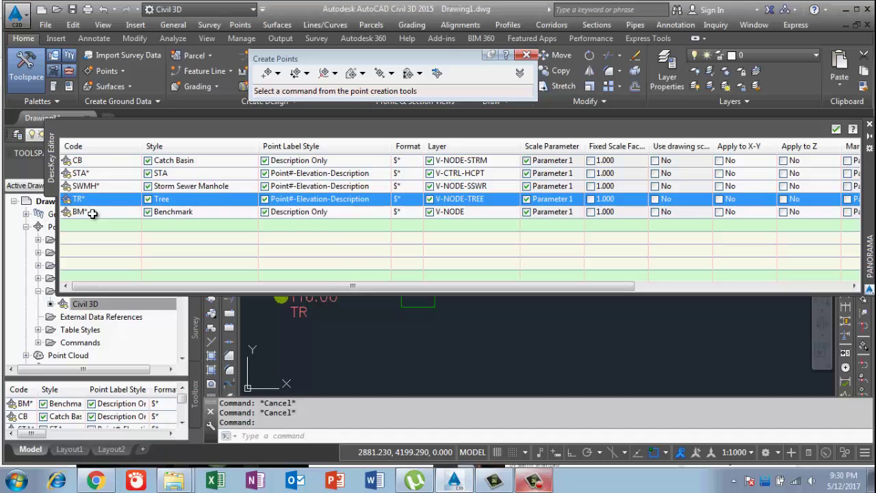
pyautogui.click(96, 213)
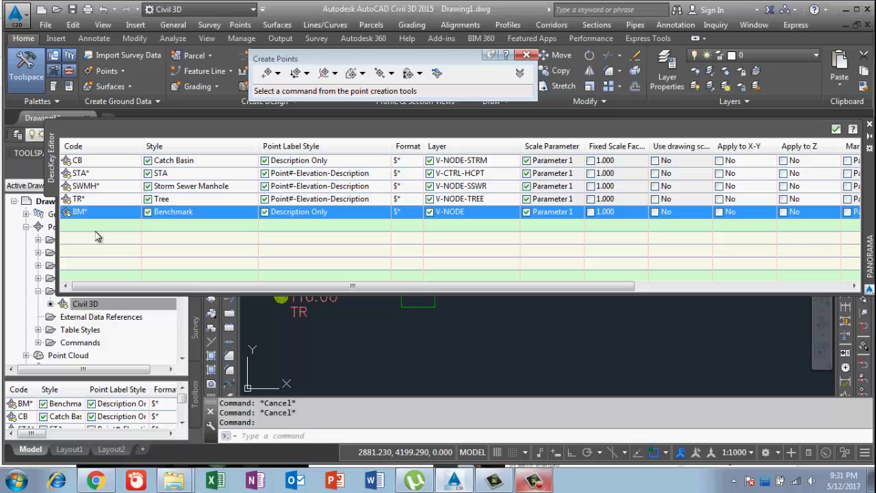
pyautogui.click(836, 129)
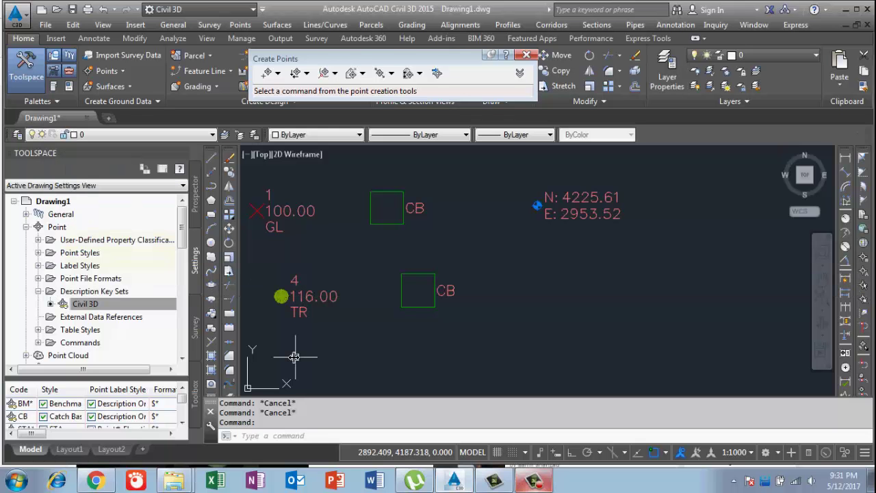
# Create a point manually at about N 4206.75 m, E 2959.19 m with description BM and elevation 200, and end the command.
pyautogui.scroll(-2, 504, 284)
pyautogui.moveTo(503, 284)
pyautogui.mouseDown(button='middle')
pyautogui.moveTo(374, 285)
pyautogui.moveTo(447, 291)
pyautogui.mouseUp(button='middle')
pyautogui.click(268, 73)
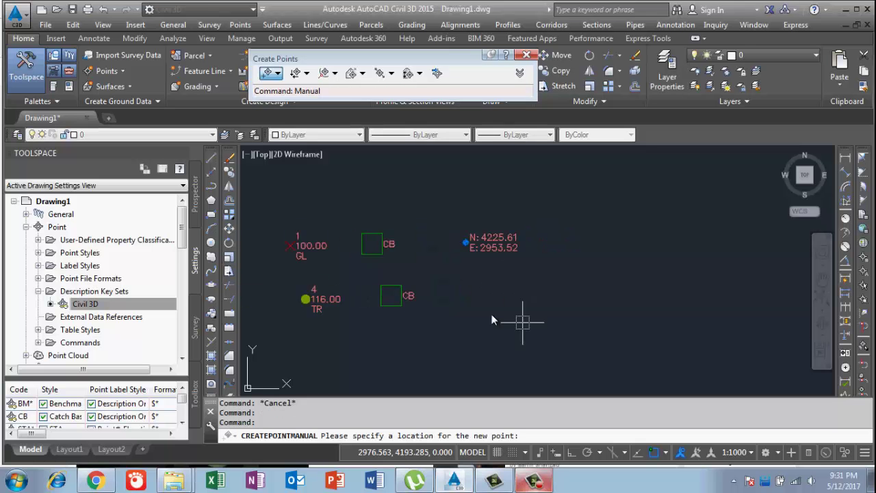
pyautogui.click(500, 275)
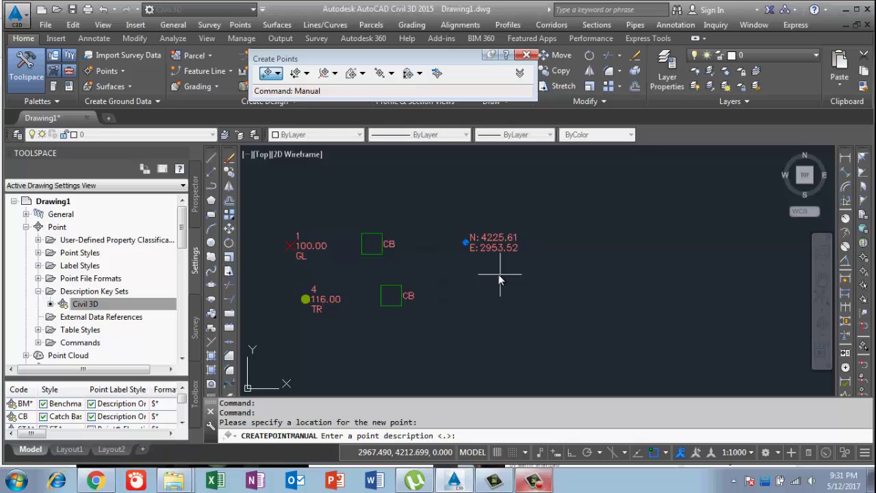
pyautogui.write('B')
pyautogui.write('M')
pyautogui.press('Return')
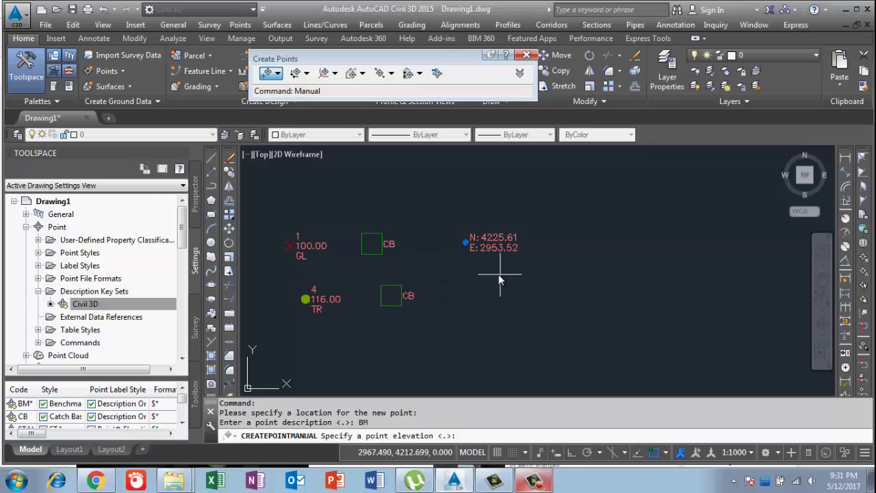
pyautogui.write('200')
pyautogui.press('Return')
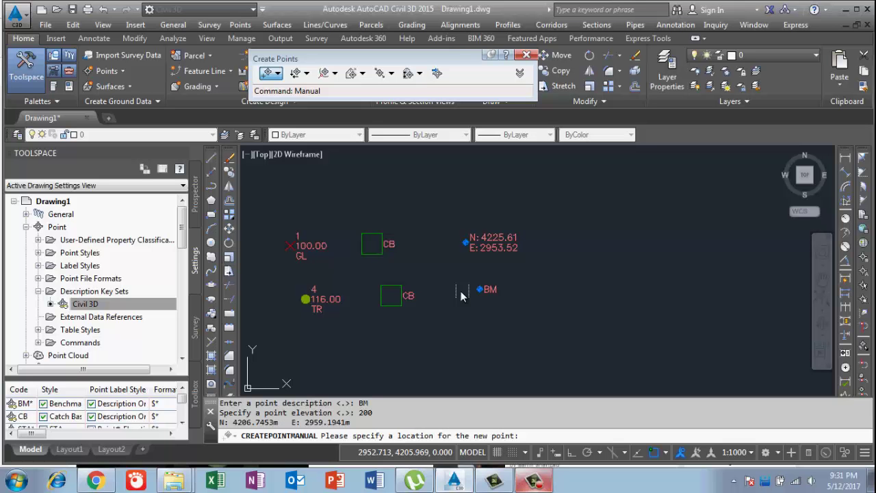
pyautogui.scroll(2, 481, 291)
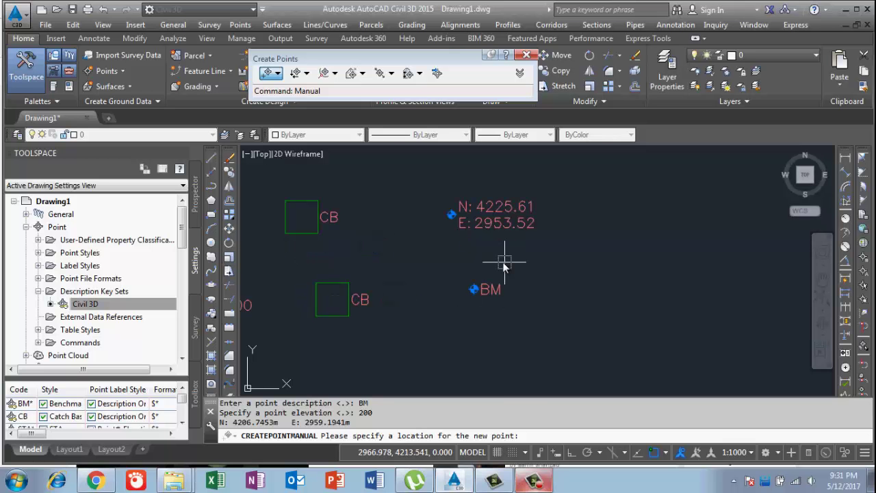
pyautogui.press('Escape')
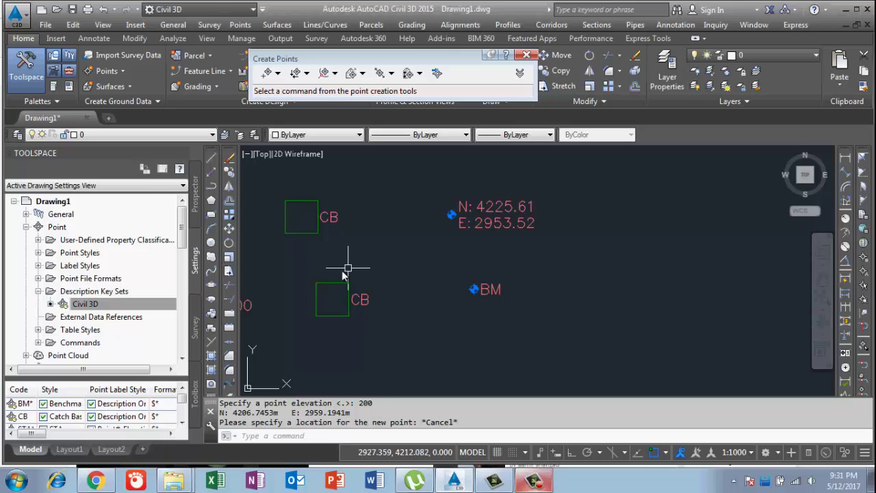
pyautogui.click(482, 209)
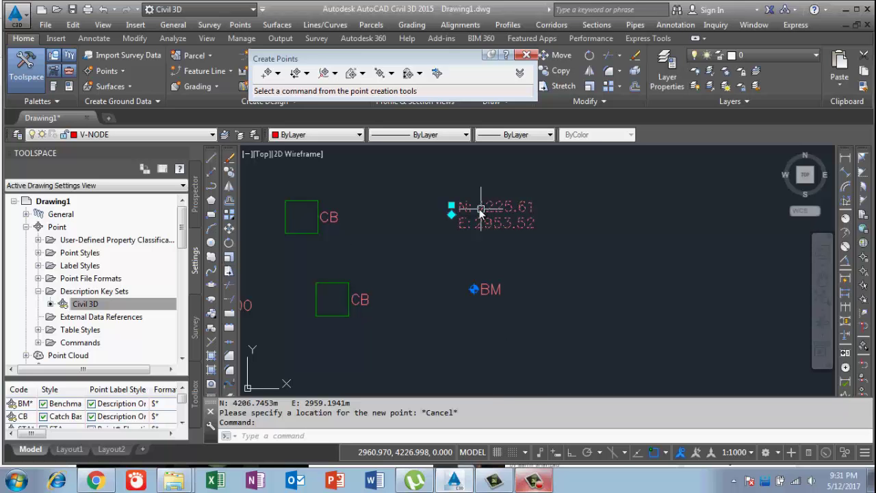
pyautogui.rightClick(481, 211)
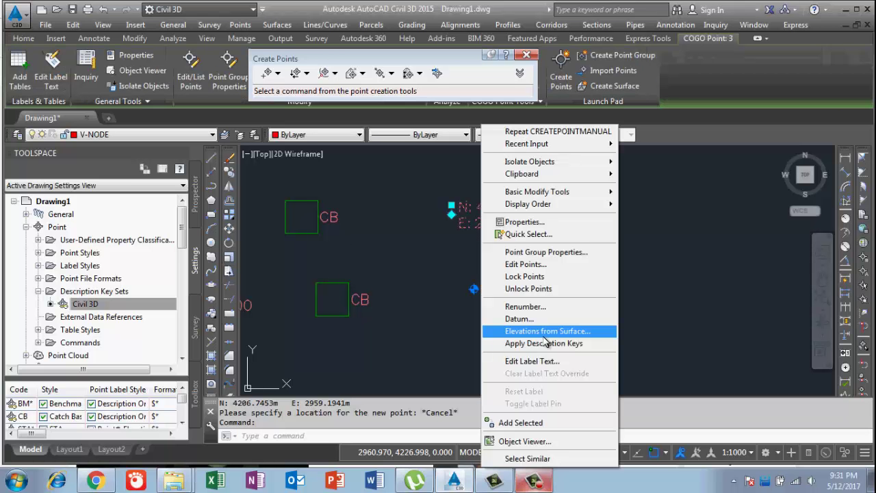
pyautogui.click(415, 217)
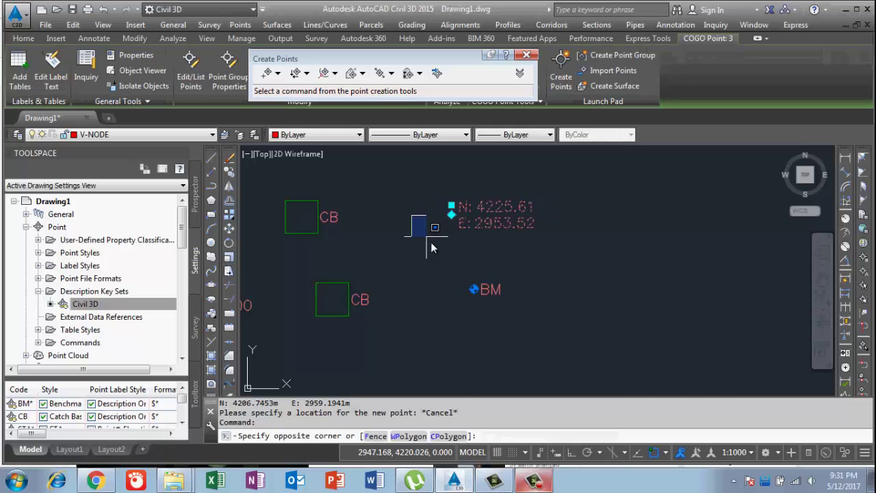
pyautogui.click(409, 245)
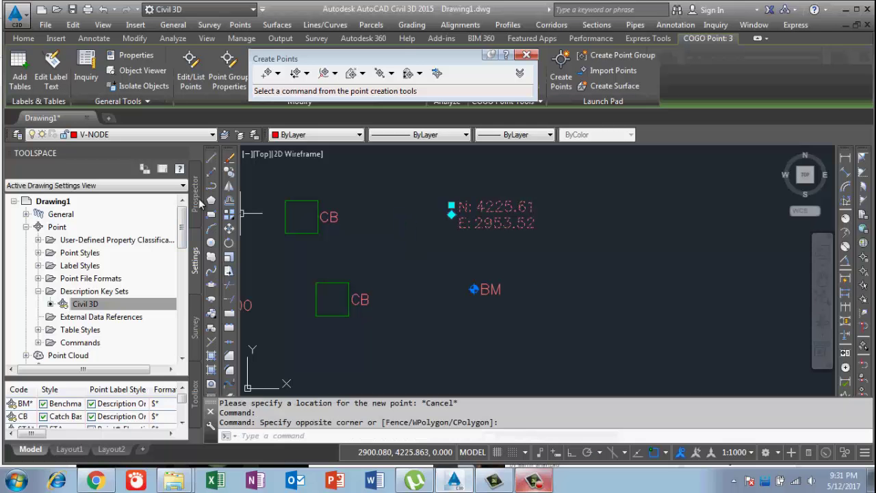
# Apply the description keys to the whole _All Points group so its existing points take their key-based styles.
pyautogui.click(196, 199)
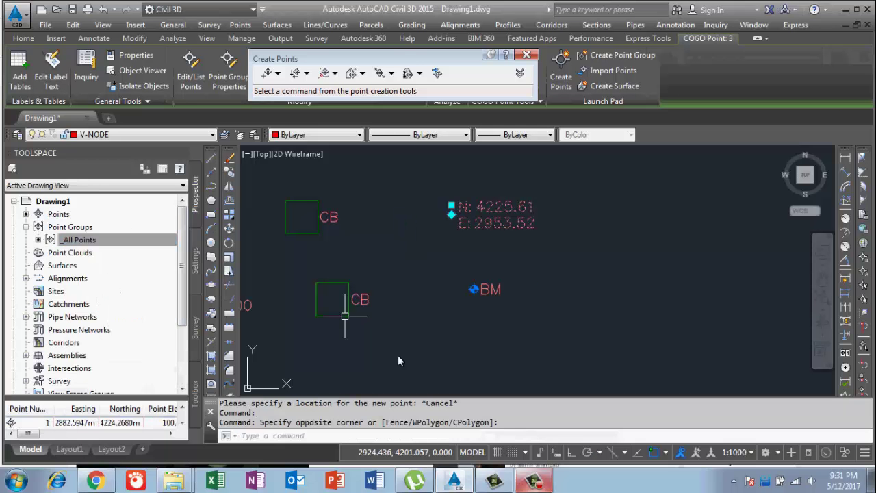
pyautogui.click(527, 482)
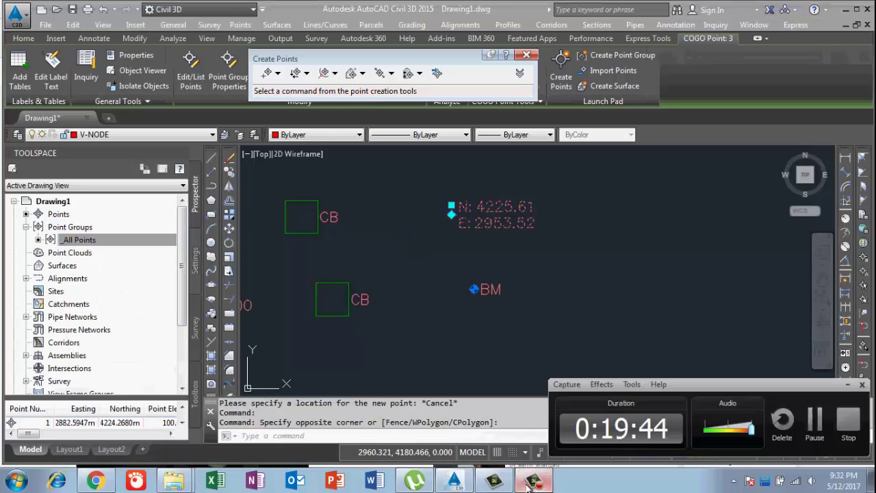
pyautogui.click(807, 415)
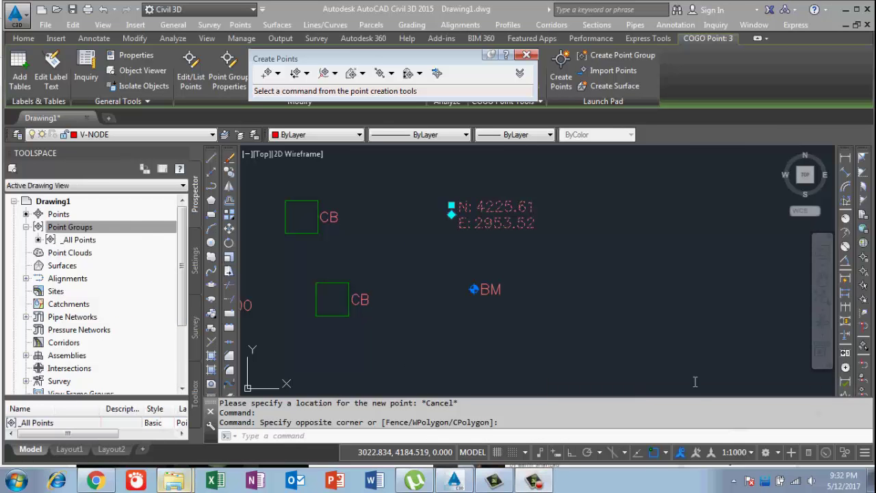
pyautogui.click(38, 229)
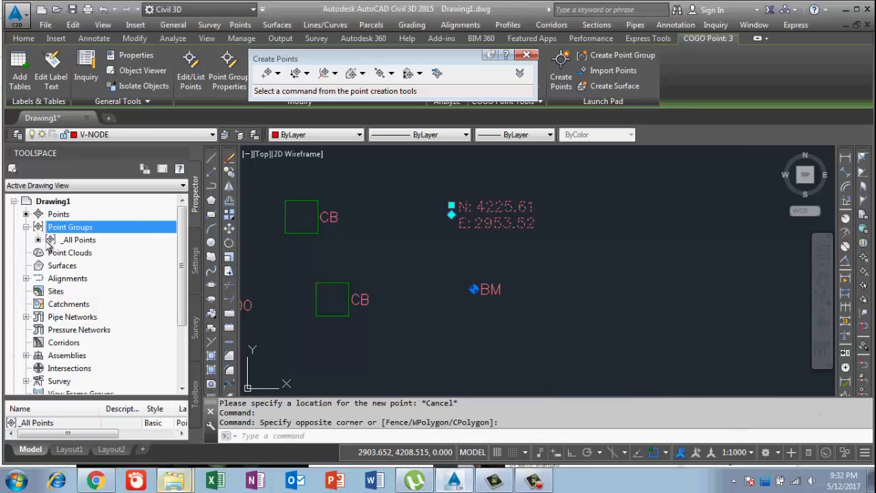
pyautogui.click(75, 240)
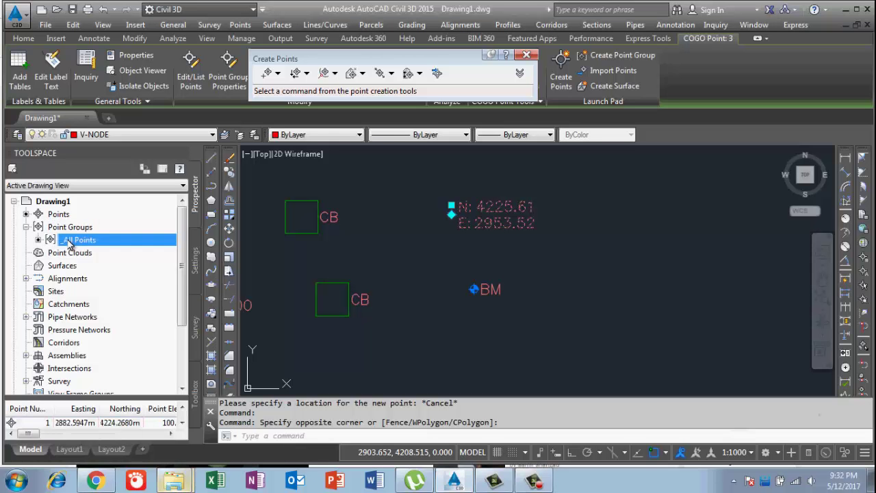
pyautogui.rightClick(69, 246)
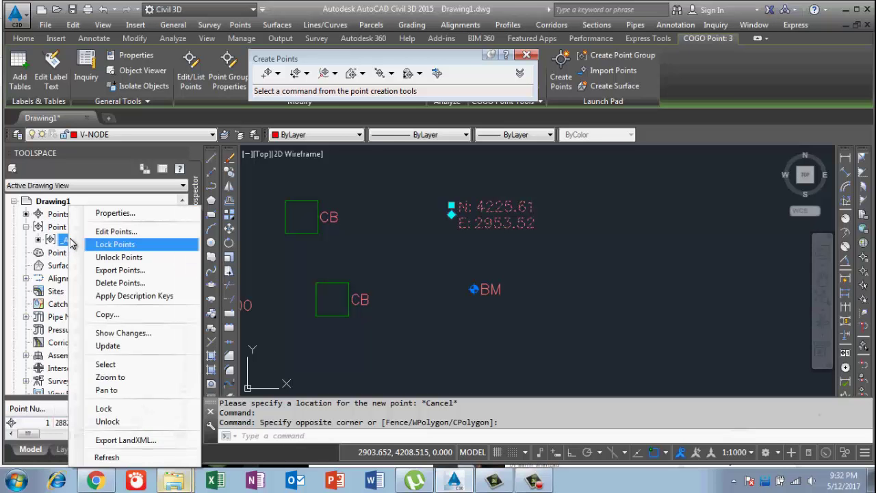
pyautogui.click(116, 298)
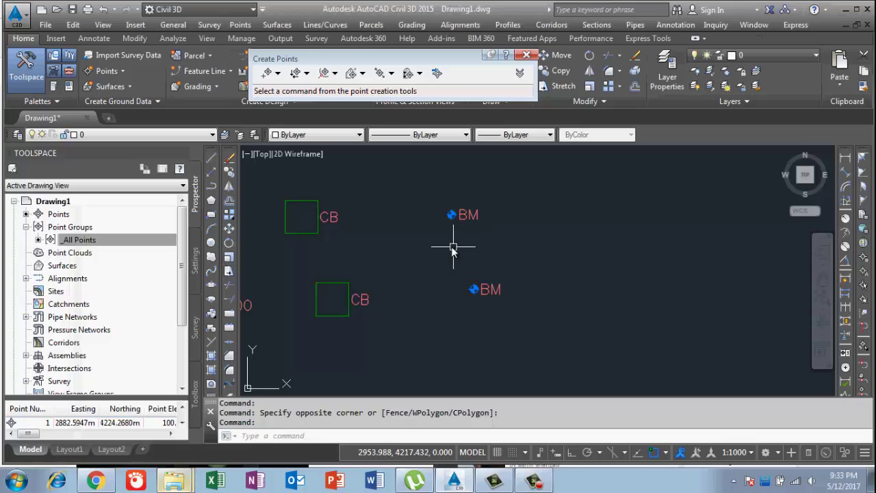
pyautogui.moveTo(453, 250); pyautogui.dragTo(626, 250, button='middle')
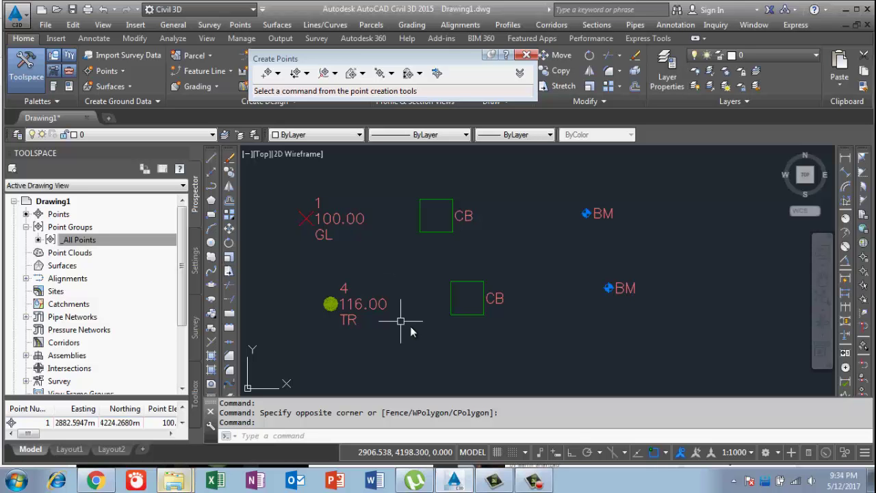
pyautogui.moveTo(531, 480)
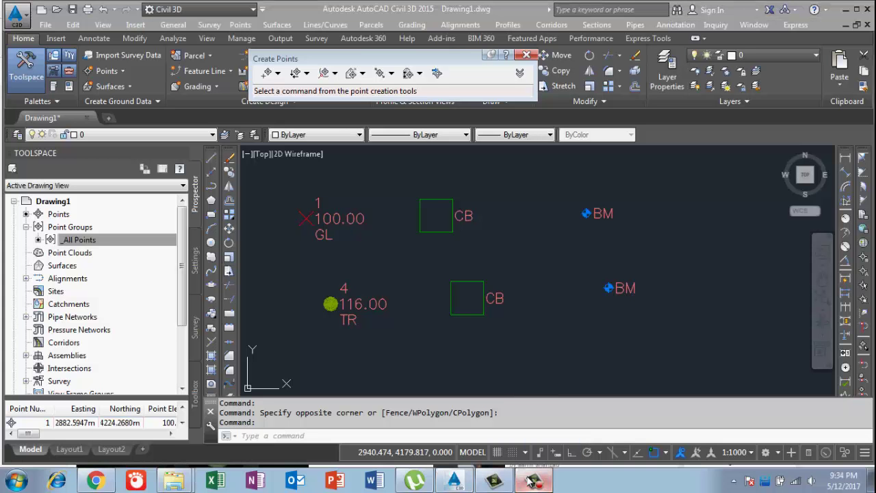
pyautogui.click(531, 480)
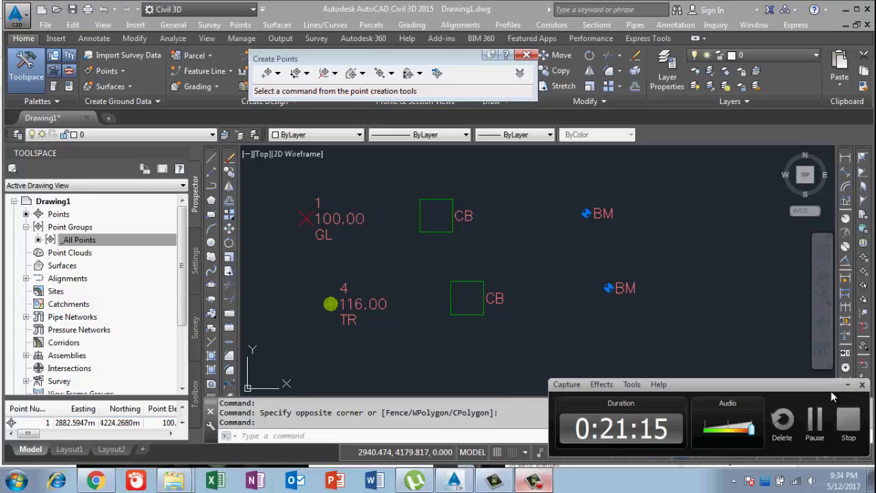